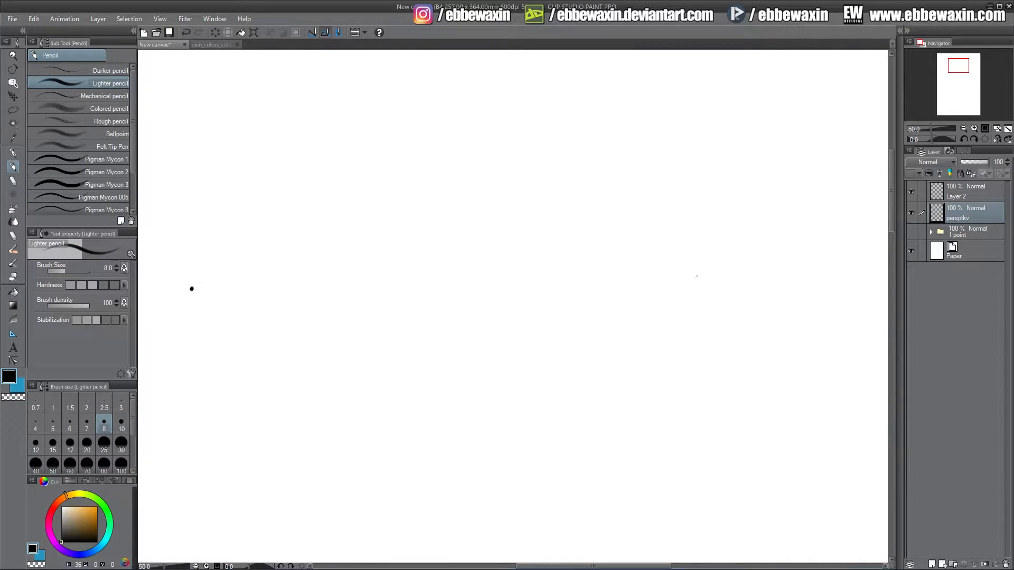
Mark two vanishing points as black dots far apart on an imagined horizontal line.
click(609, 282)
drag(960, 70, 957, 69)
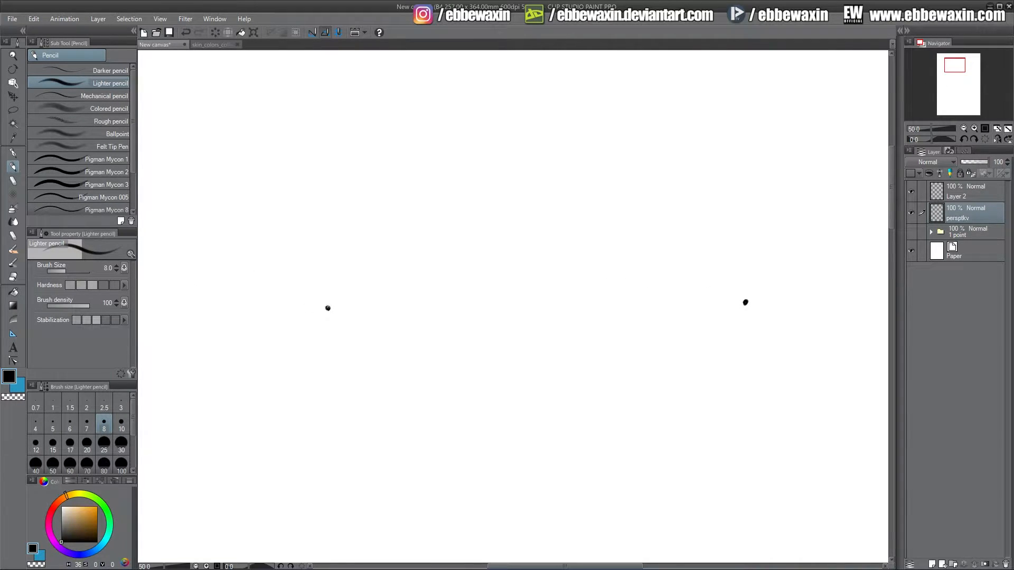
click(328, 308)
click(723, 127)
click(741, 427)
click(367, 130)
key(ctrl+z)
key(ctrl+z)
key(ctrl+z)
Switch to a light blue colour and draw the horizon line joining the two vanishing points.
click(20, 386)
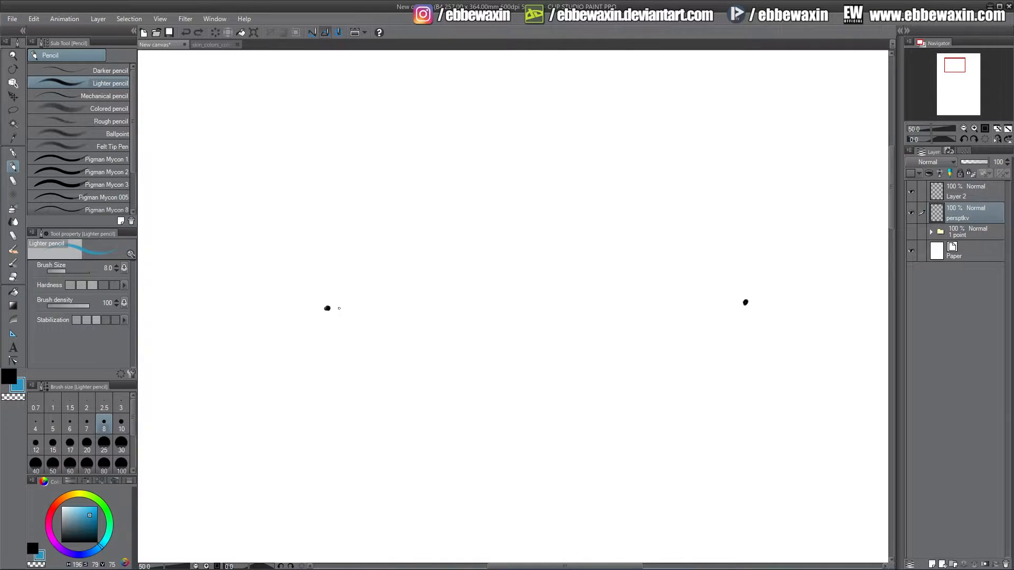
drag(339, 308, 740, 302)
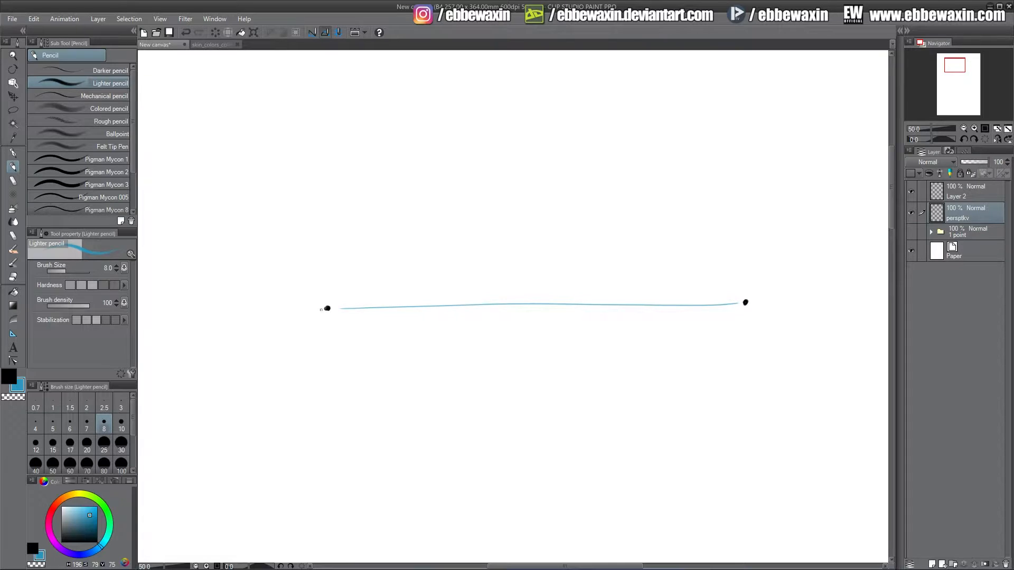
Draw vertical guide lines up and down through both vanishing points.
drag(327, 311, 329, 515)
drag(326, 299, 320, 162)
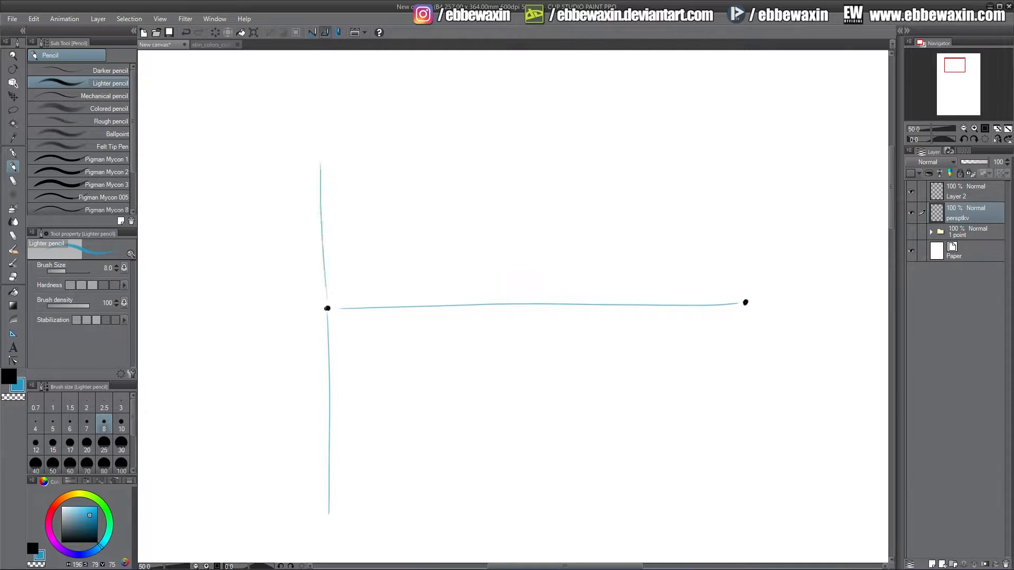
drag(748, 293, 739, 138)
Fan perspective guide lines below the horizon from both vanishing points.
mouse_move(746, 314)
mouse_down()
mouse_move(735, 505)
mouse_move(687, 490)
mouse_move(673, 517)
mouse_move(601, 463)
mouse_move(521, 546)
mouse_move(710, 323)
mouse_move(419, 516)
mouse_up()
drag(735, 306, 366, 481)
drag(735, 305, 366, 423)
drag(737, 305, 368, 359)
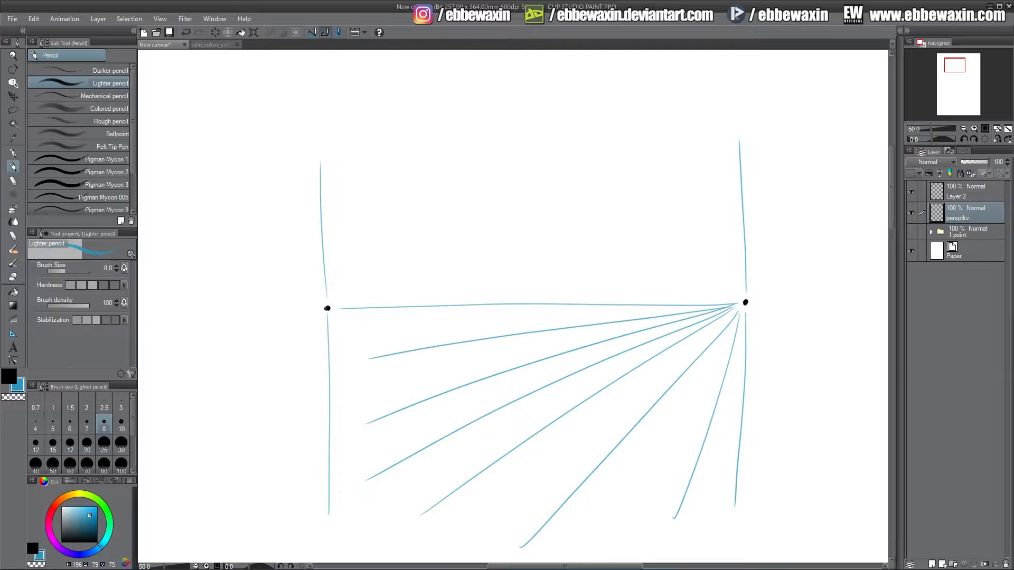
drag(752, 301, 827, 296)
key(ctrl+z)
mouse_move(333, 311)
mouse_down()
mouse_move(718, 333)
mouse_move(523, 347)
mouse_move(710, 384)
mouse_move(379, 329)
mouse_move(693, 432)
mouse_up()
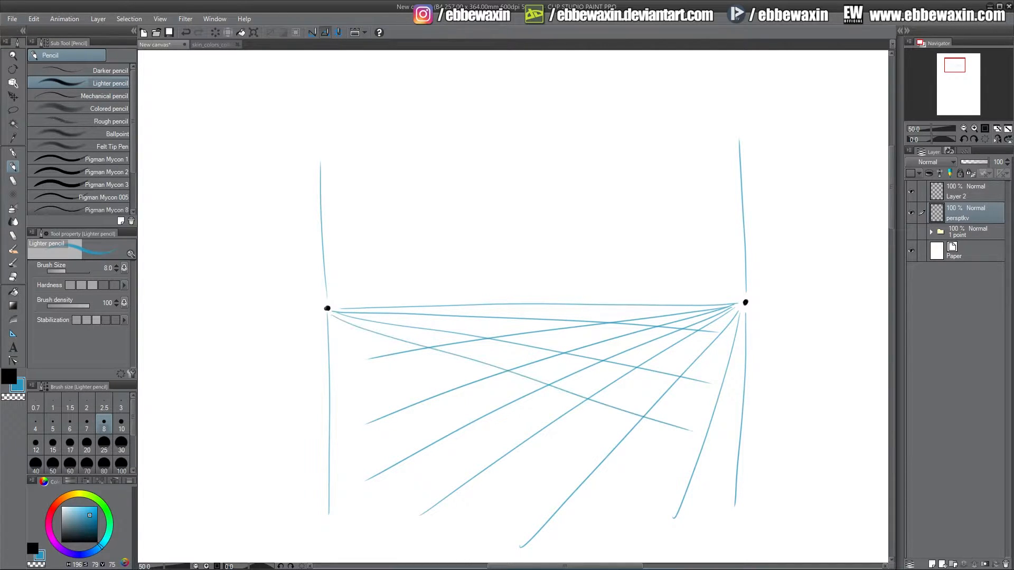
mouse_move(331, 313)
mouse_down()
mouse_move(643, 533)
mouse_move(503, 528)
mouse_move(524, 556)
mouse_move(431, 549)
mouse_up()
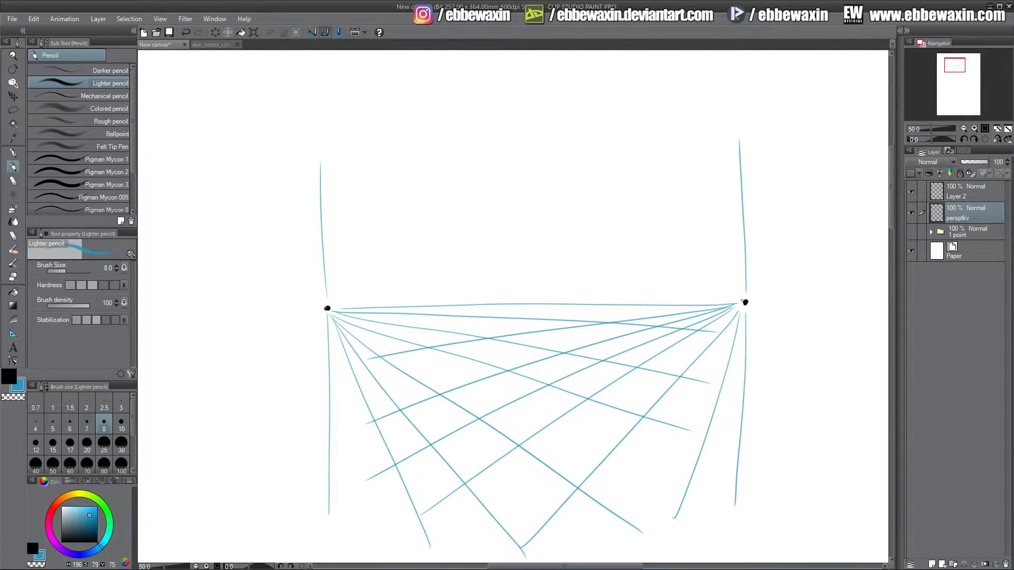
Fan perspective guide lines above the horizon from both vanishing points and retrace the horizon line more boldly.
drag(744, 302, 698, 141)
drag(740, 298, 587, 139)
mouse_move(744, 301)
mouse_down()
mouse_move(454, 157)
mouse_move(670, 281)
mouse_move(369, 174)
mouse_up()
drag(742, 302, 309, 226)
mouse_move(742, 303)
mouse_down()
mouse_move(542, 294)
mouse_move(724, 274)
mouse_up()
drag(332, 309, 704, 219)
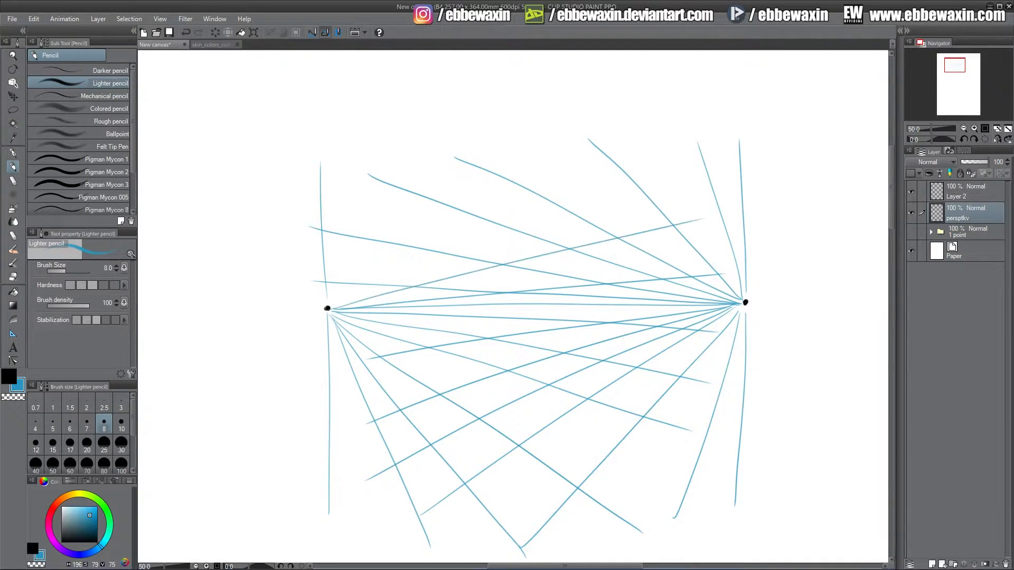
mouse_move(332, 308)
mouse_down()
mouse_move(673, 167)
mouse_move(361, 280)
mouse_move(548, 147)
mouse_move(399, 174)
mouse_move(419, 142)
mouse_up()
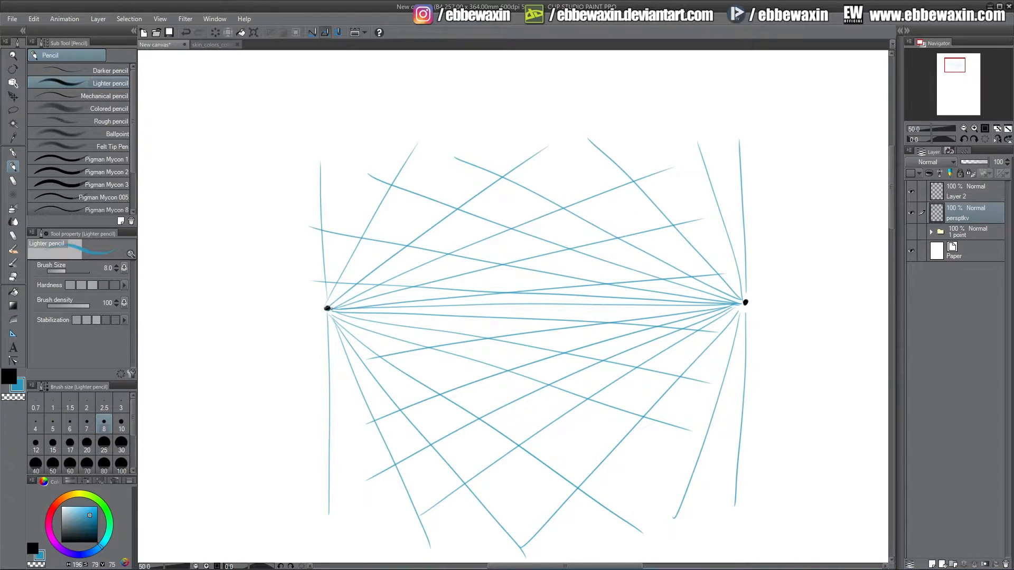
mouse_move(330, 308)
mouse_down()
mouse_move(734, 305)
mouse_move(349, 309)
mouse_move(607, 305)
mouse_move(549, 304)
mouse_up()
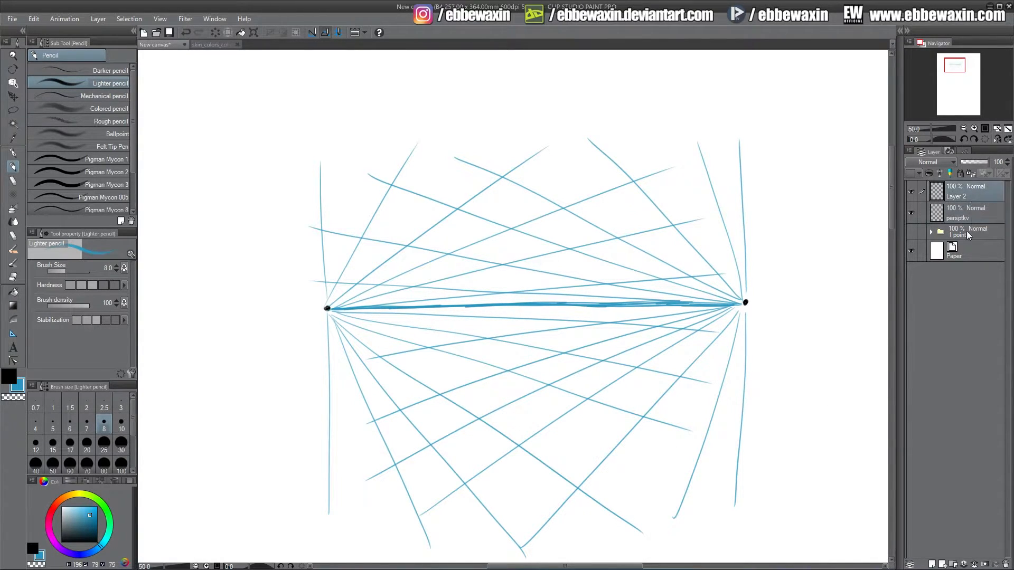
On Layer 2 in black, sketch a legend: a vertical line marked V and a horizontal line marked X.
click(963, 196)
click(9, 376)
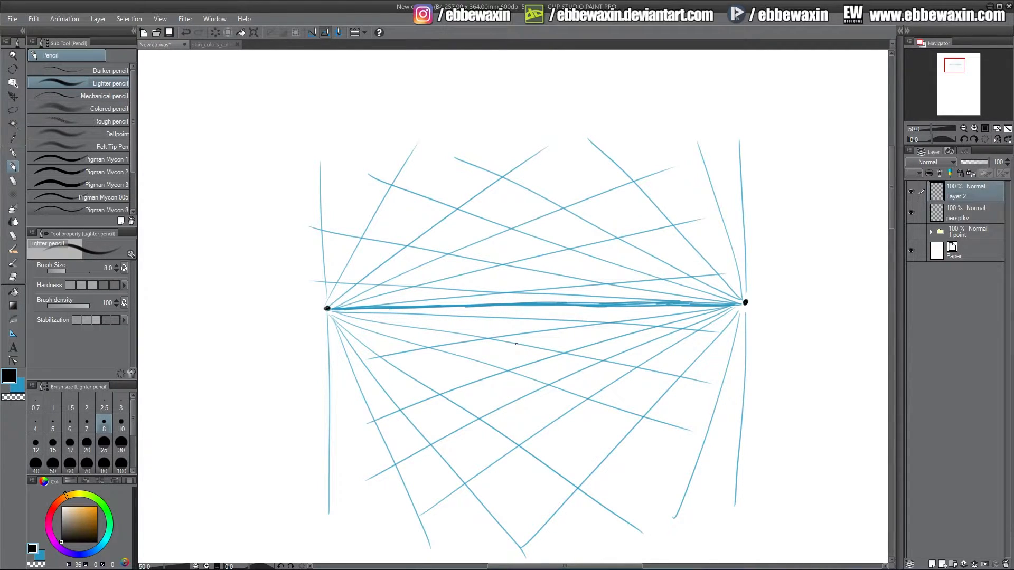
mouse_move(220, 369)
mouse_down()
mouse_move(222, 419)
mouse_move(237, 381)
mouse_up()
mouse_move(227, 430)
mouse_down()
mouse_move(293, 429)
mouse_move(262, 450)
mouse_up()
drag(263, 441, 280, 453)
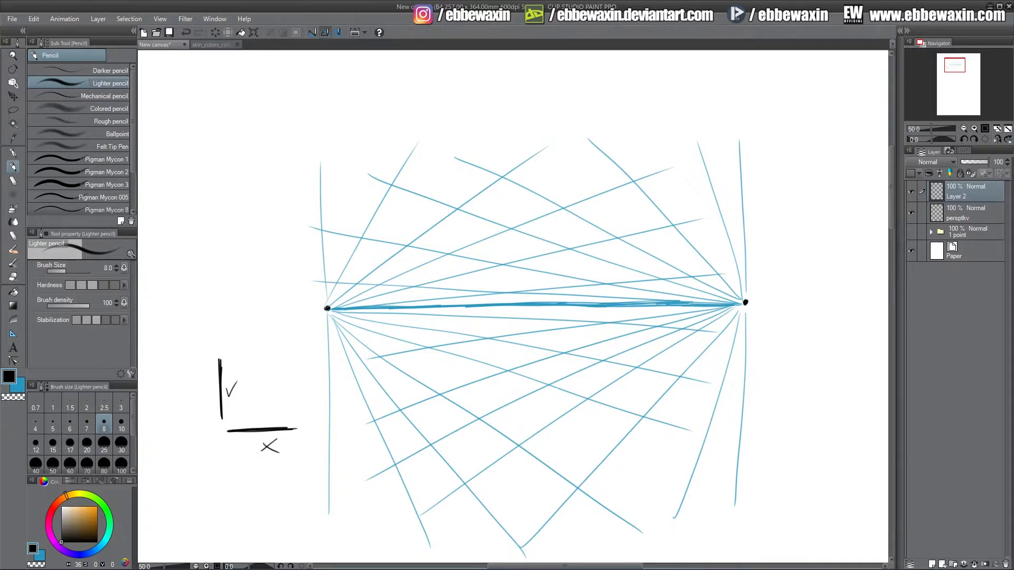
drag(226, 390, 239, 376)
Draw three vertical black lines between the vanishing points and an arrow pointing down onto the middle one.
drag(518, 154, 525, 531)
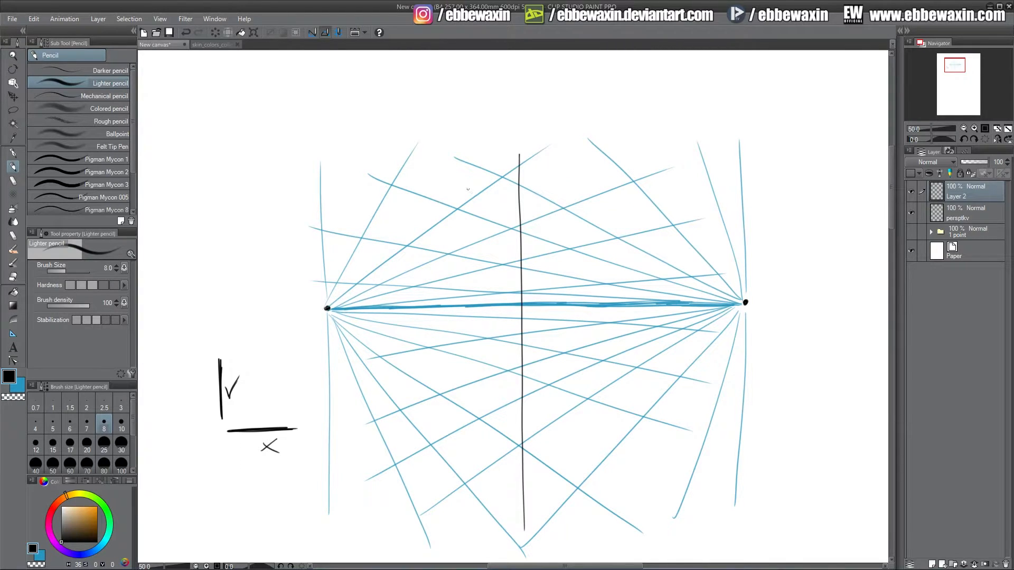
drag(464, 178, 473, 515)
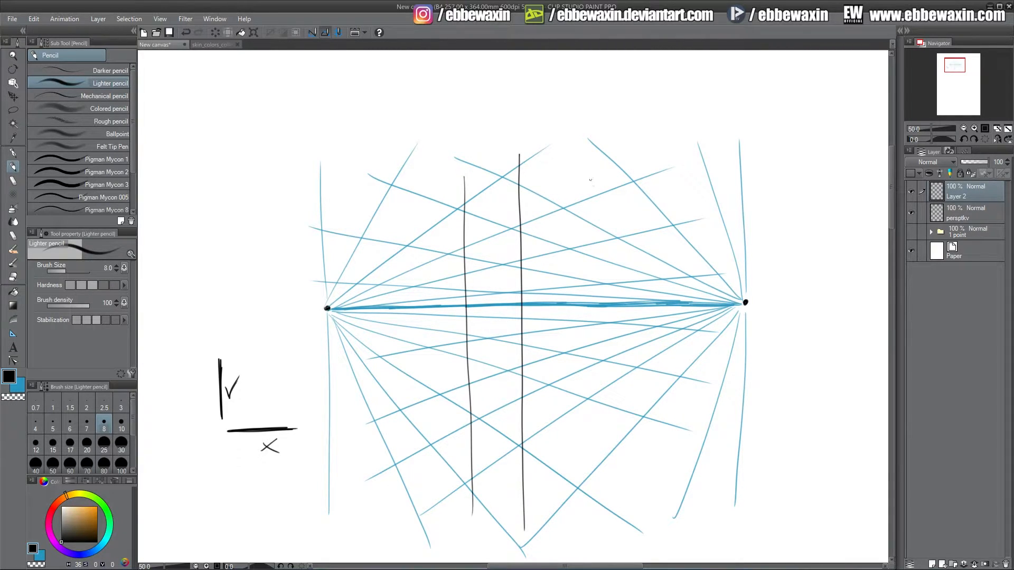
drag(580, 174, 582, 501)
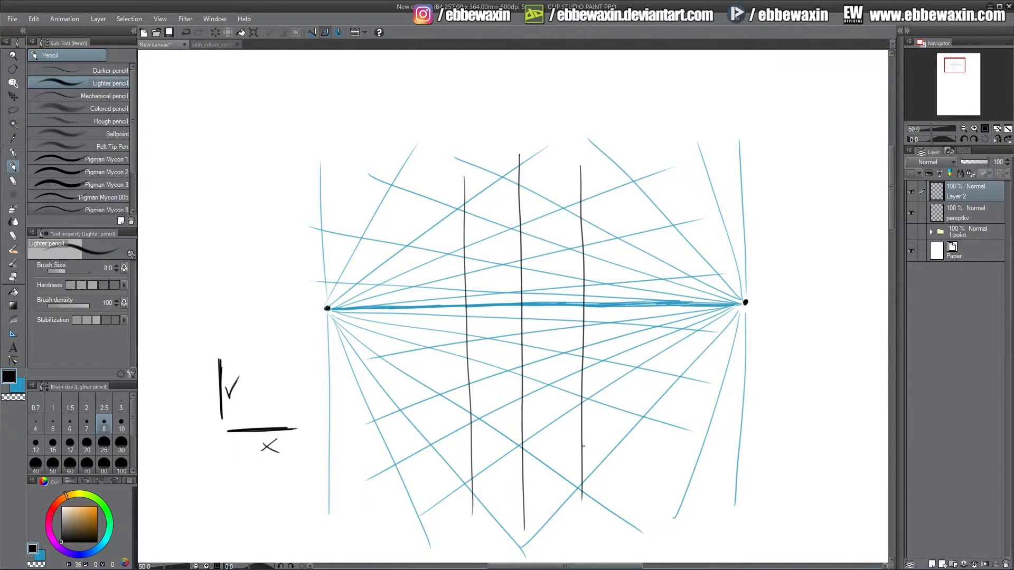
drag(518, 118, 519, 147)
drag(523, 136, 519, 147)
drag(518, 155, 524, 531)
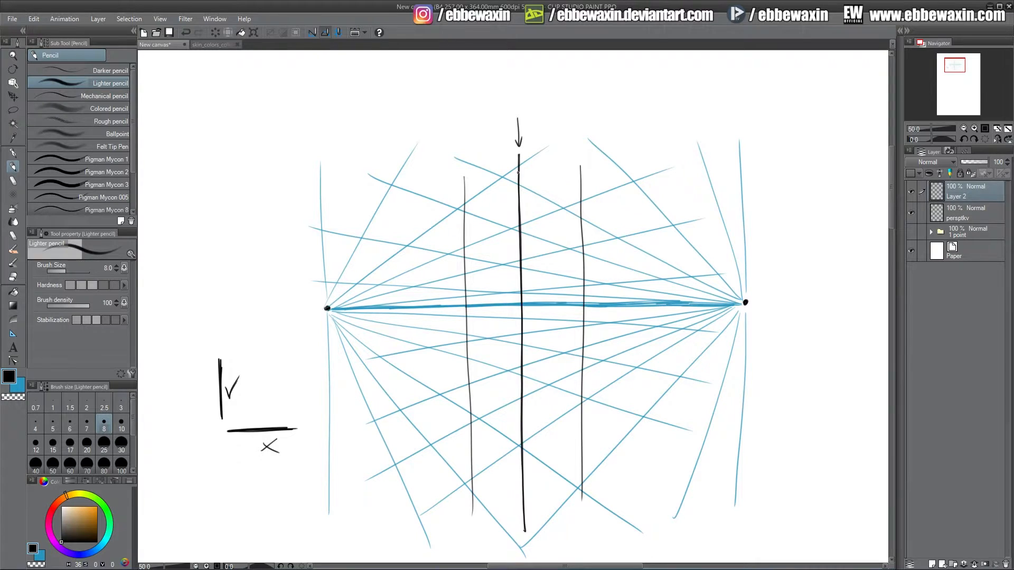
Draw arrowed top edges of the upper box from the middle vertical toward both vanishing points.
drag(518, 173, 452, 221)
drag(519, 172, 574, 211)
key(ctrl+z)
drag(518, 173, 595, 218)
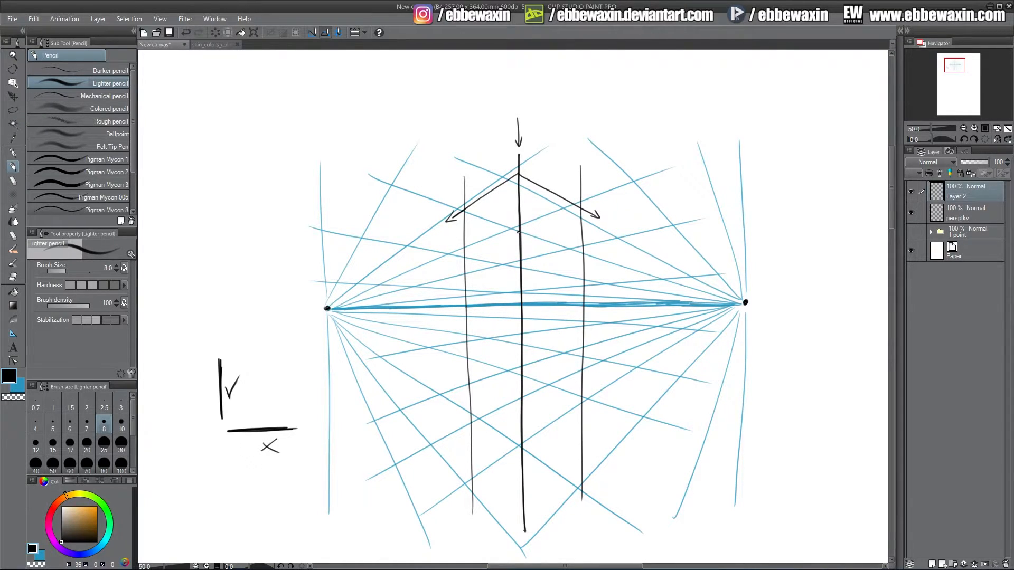
Draw the upper box's lower receding edges and the crossing back edges of its bottom face.
drag(519, 232, 450, 264)
key(ctrl+z)
drag(520, 231, 455, 263)
drag(519, 231, 591, 261)
drag(582, 254, 455, 287)
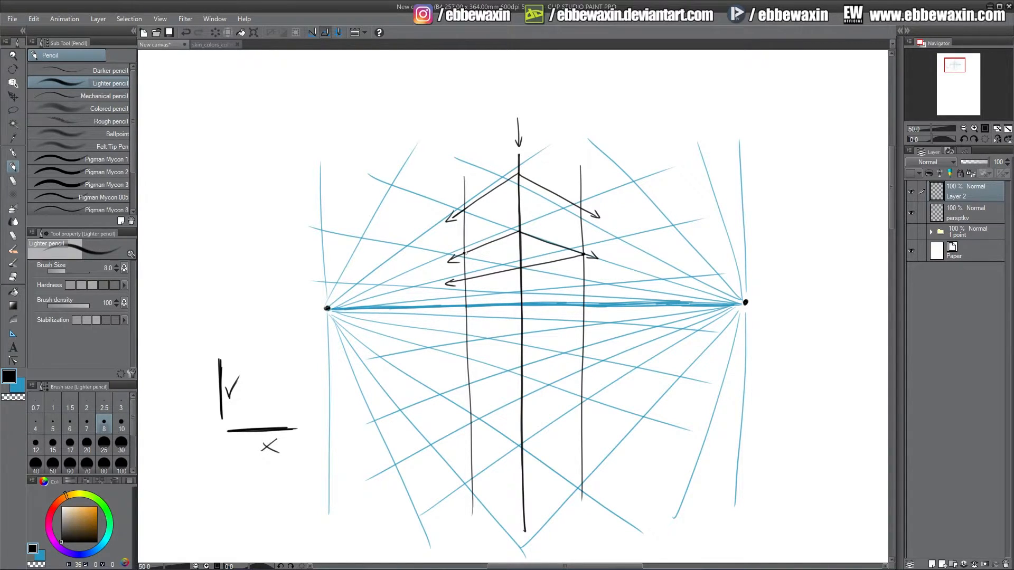
mouse_move(464, 254)
mouse_down()
mouse_move(602, 280)
mouse_move(596, 273)
mouse_up()
Erase excess line ends and part of the back edges on the upper box, then hatch its visible underside.
click(16, 278)
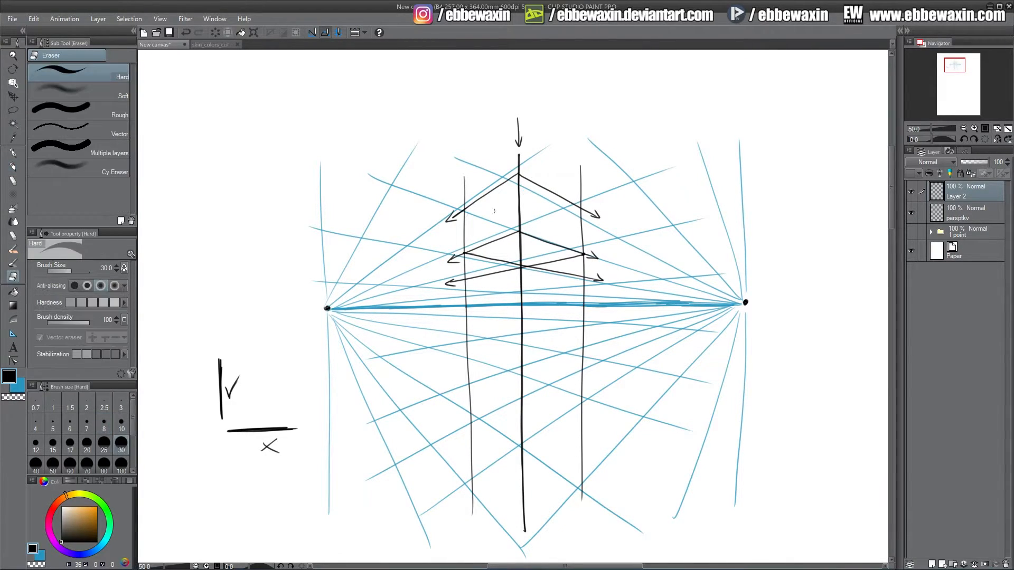
drag(460, 214, 461, 211)
click(518, 171)
drag(580, 204, 583, 207)
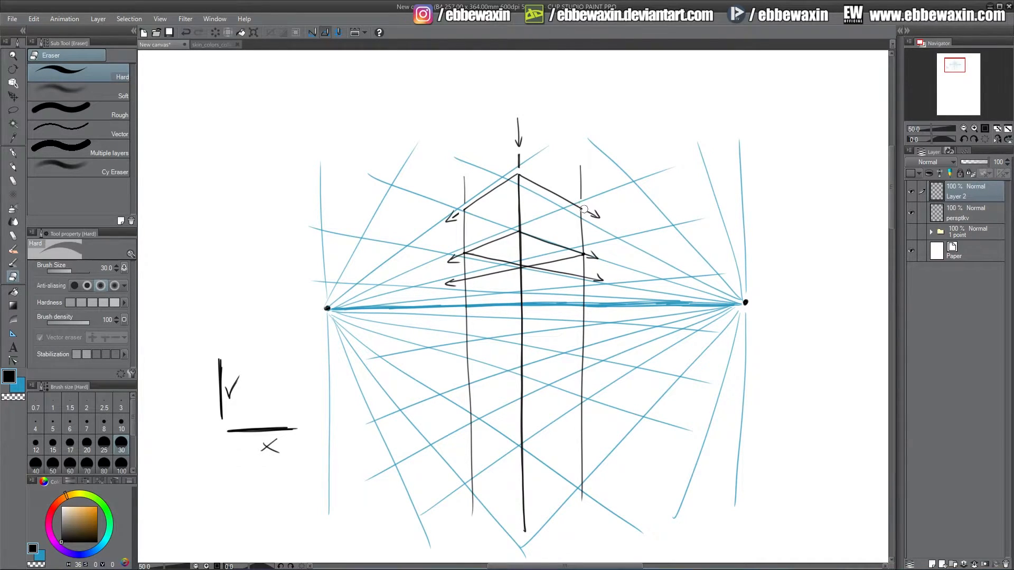
click(584, 260)
mouse_move(530, 269)
mouse_down()
mouse_move(539, 270)
mouse_move(521, 267)
mouse_move(519, 236)
mouse_up()
drag(541, 268, 580, 275)
drag(515, 271, 464, 279)
click(14, 168)
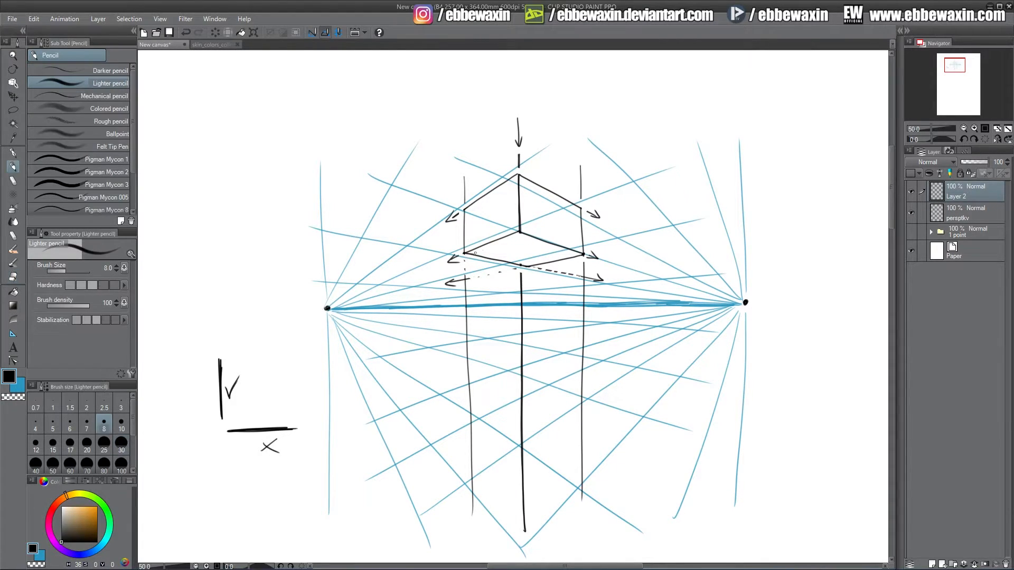
mouse_move(475, 249)
mouse_down()
mouse_move(523, 238)
mouse_move(552, 258)
mouse_up()
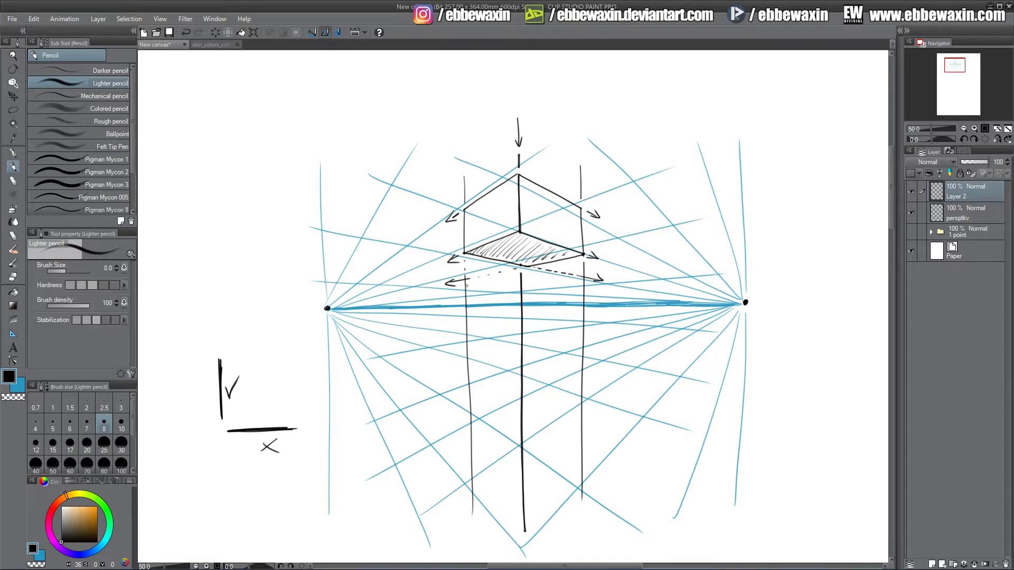
Draw the arrowed top edges of a middle box sitting on the horizon.
mouse_move(466, 286)
mouse_down()
mouse_move(521, 273)
mouse_move(452, 292)
mouse_up()
drag(453, 292, 461, 296)
mouse_move(522, 274)
mouse_down()
mouse_move(603, 286)
mouse_move(592, 290)
mouse_up()
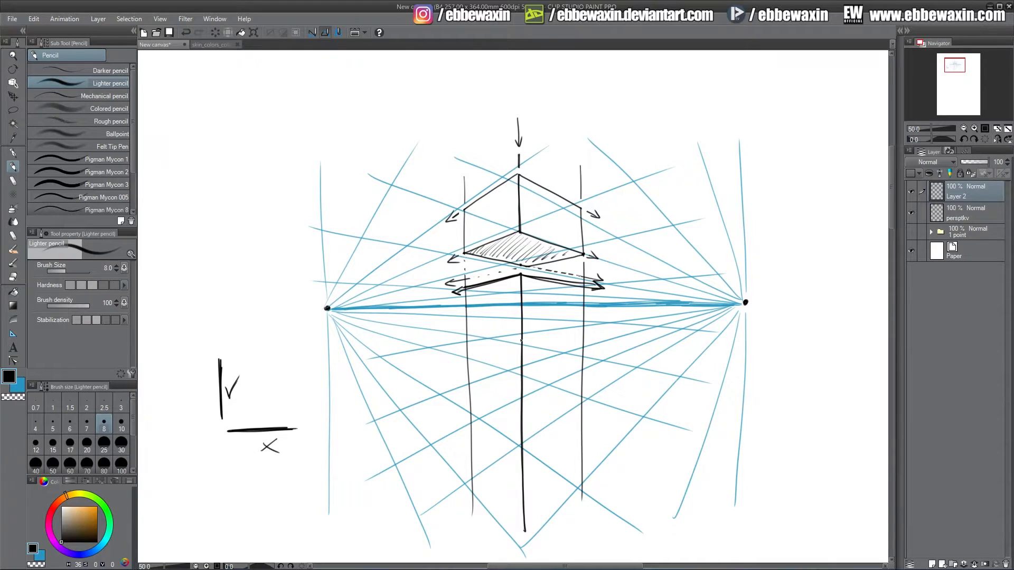
Draw the middle box's arrowed bottom edges and vertical sides, and hatch its left face.
mouse_move(527, 342)
mouse_down()
mouse_move(597, 330)
mouse_move(520, 346)
mouse_move(601, 330)
mouse_up()
drag(602, 330, 593, 333)
mouse_move(459, 330)
mouse_down()
mouse_move(520, 345)
mouse_move(446, 328)
mouse_move(462, 327)
mouse_up()
drag(465, 289, 464, 332)
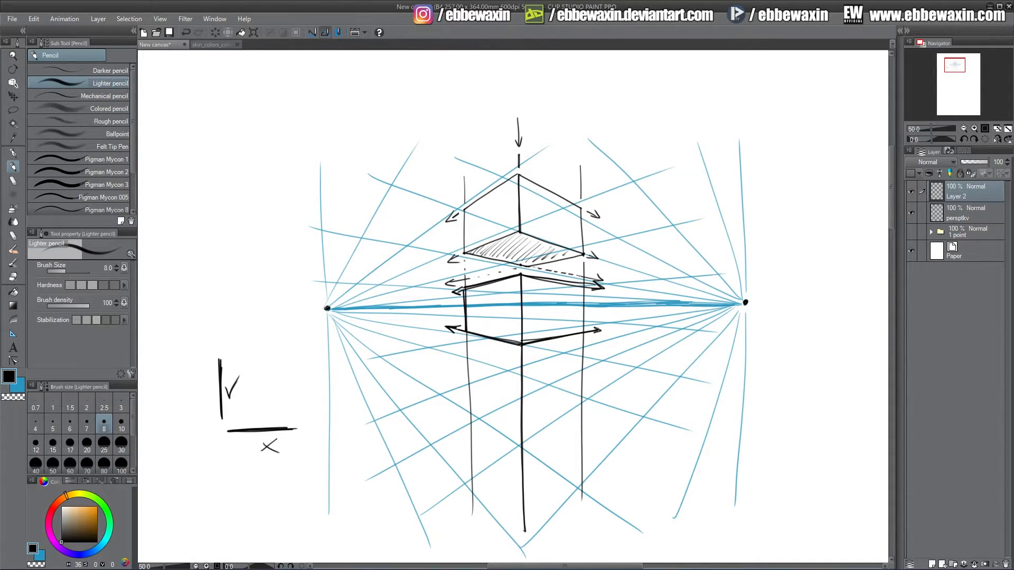
drag(581, 287, 583, 328)
drag(481, 288, 467, 309)
mouse_move(509, 281)
mouse_down()
mouse_move(518, 309)
mouse_move(489, 330)
mouse_up()
drag(506, 323, 495, 334)
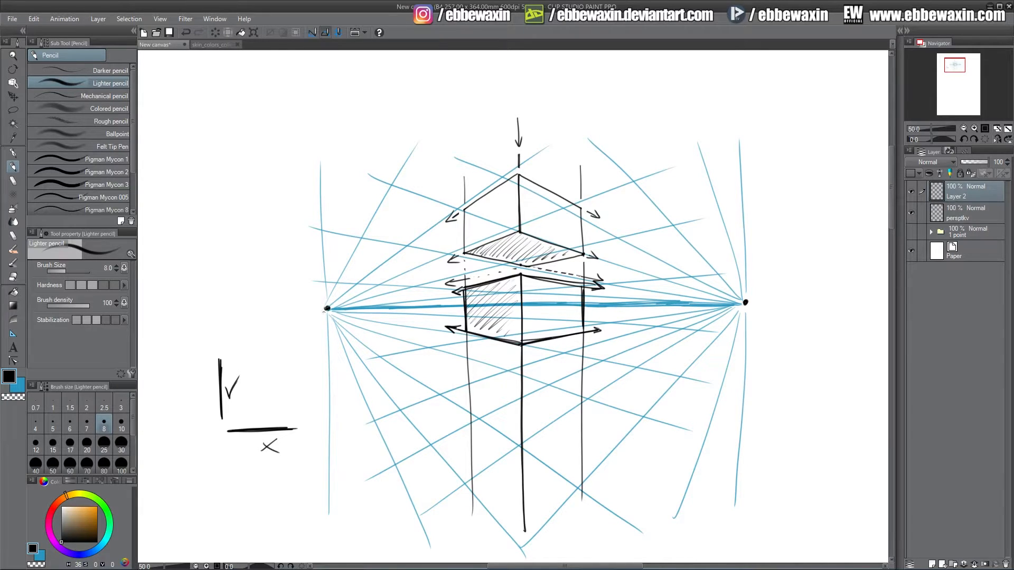
Thicken the legend's axis lines and add small circle marks around it.
drag(240, 428, 299, 427)
mouse_move(219, 359)
mouse_down()
mouse_move(220, 428)
mouse_move(220, 417)
mouse_up()
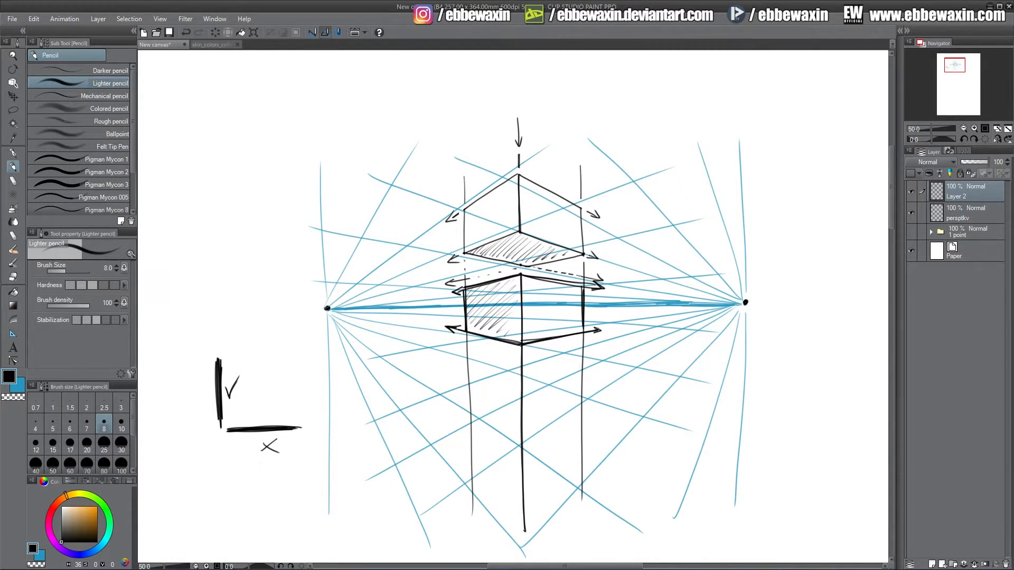
drag(244, 402, 198, 407)
drag(196, 461, 193, 464)
drag(240, 457, 240, 458)
Draw the lower box's arrowed top and bottom receding edges below the horizon.
mouse_move(466, 389)
mouse_down()
mouse_move(524, 420)
mouse_move(515, 417)
mouse_move(601, 374)
mouse_up()
drag(524, 416, 594, 376)
drag(518, 420, 600, 381)
drag(459, 384, 464, 396)
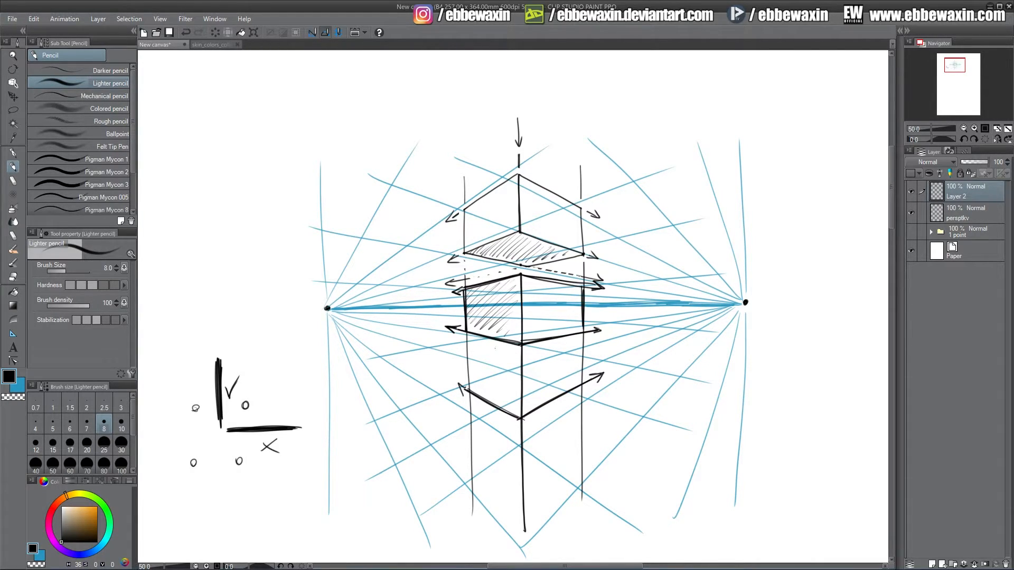
mouse_move(470, 437)
mouse_down()
mouse_move(523, 484)
mouse_move(459, 430)
mouse_move(463, 442)
mouse_move(466, 430)
mouse_up()
mouse_move(522, 482)
mouse_down()
mouse_move(602, 421)
mouse_move(595, 436)
mouse_up()
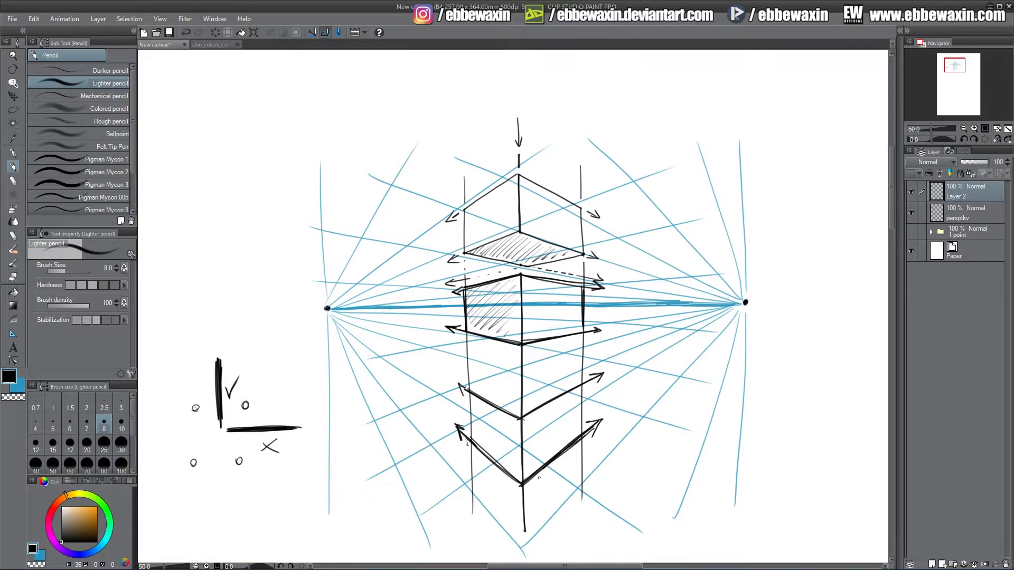
Add arrows at both vanishing points, pointing outward along the horizon and back inward above it.
drag(756, 302, 827, 303)
drag(832, 296, 829, 306)
mouse_move(302, 308)
mouse_down()
mouse_move(314, 308)
mouse_move(214, 309)
mouse_up()
mouse_move(224, 301)
mouse_down()
mouse_move(211, 309)
mouse_move(221, 315)
mouse_up()
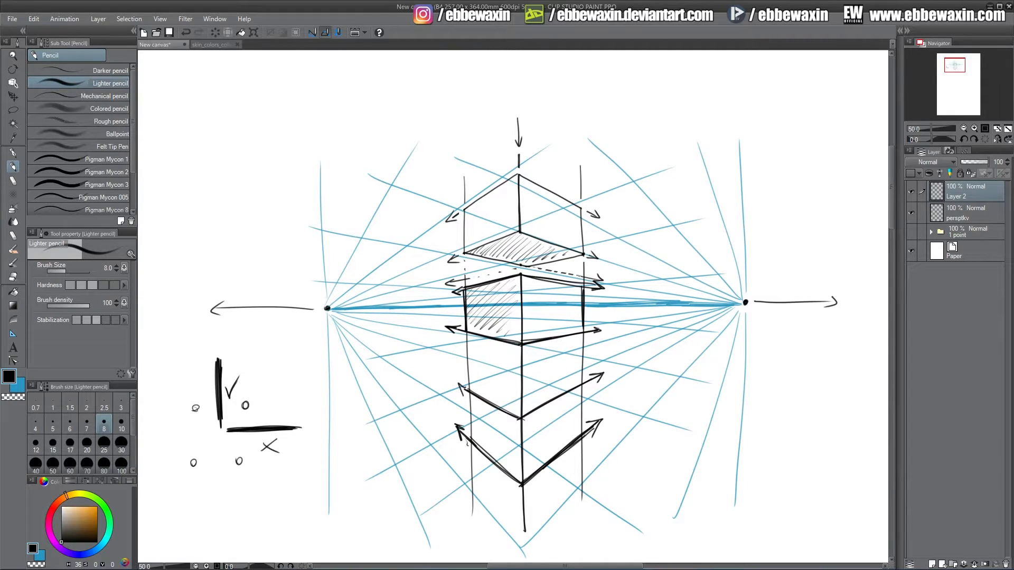
drag(795, 291, 746, 291)
mouse_move(760, 285)
mouse_down()
mouse_move(746, 292)
mouse_move(759, 296)
mouse_up()
drag(252, 290, 328, 288)
drag(313, 279, 319, 295)
Draw the far edges closing the lower box's top face.
drag(467, 391, 553, 359)
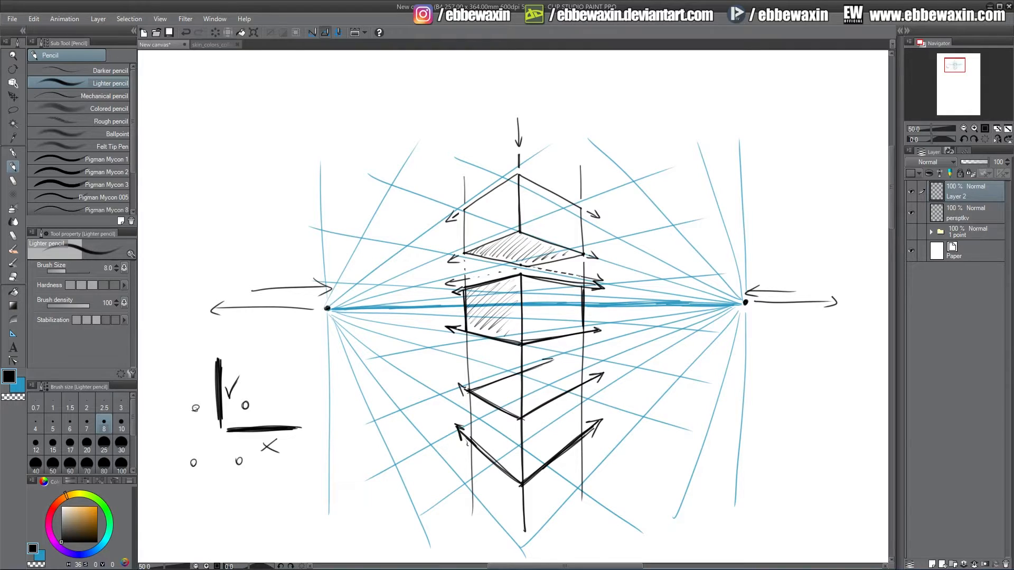
drag(582, 387, 502, 362)
Erase gaps into the vertical guide lines and remove stray line ends around the boxes.
key(e)
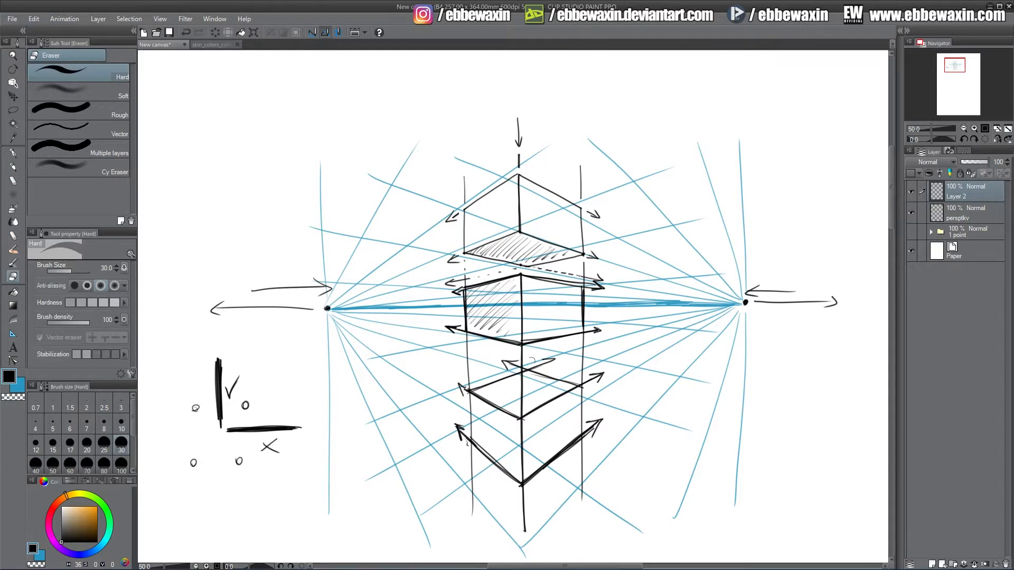
drag(520, 367, 527, 366)
drag(583, 381, 530, 366)
drag(463, 384, 466, 392)
drag(464, 434, 471, 448)
drag(521, 487, 523, 493)
mouse_move(585, 446)
mouse_down()
mouse_move(586, 432)
mouse_move(586, 441)
mouse_up()
drag(524, 380, 522, 411)
drag(586, 285, 587, 289)
drag(588, 331, 586, 336)
drag(521, 353, 522, 355)
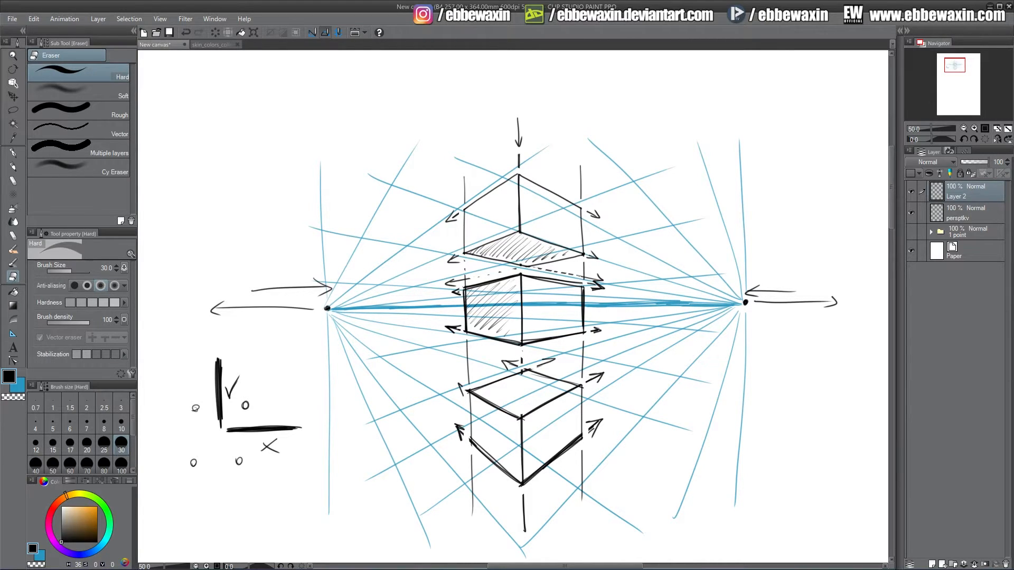
Hatch the top face of the lower box with the pencil.
click(14, 167)
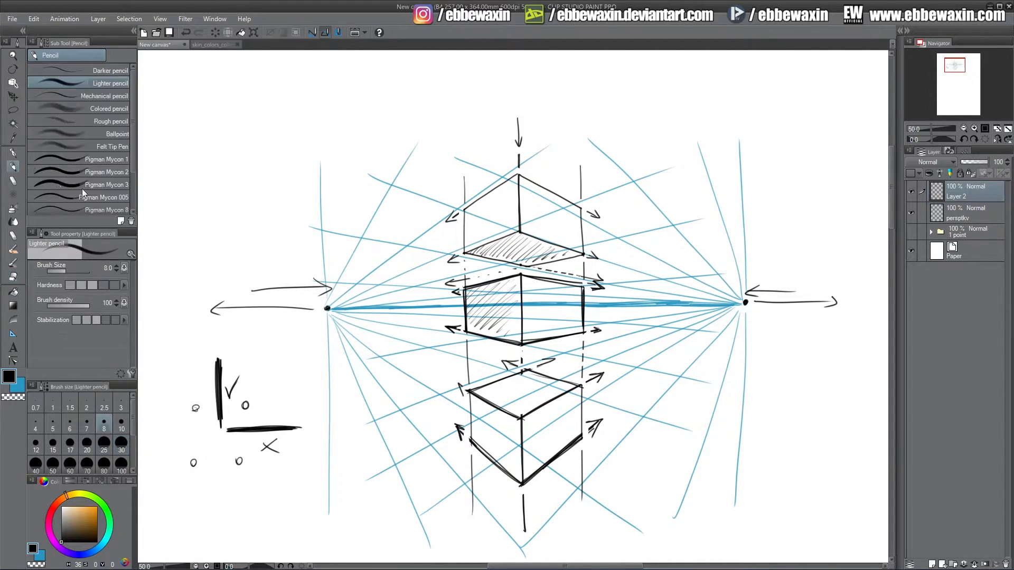
drag(473, 397, 539, 376)
drag(507, 408, 560, 389)
drag(528, 408, 555, 394)
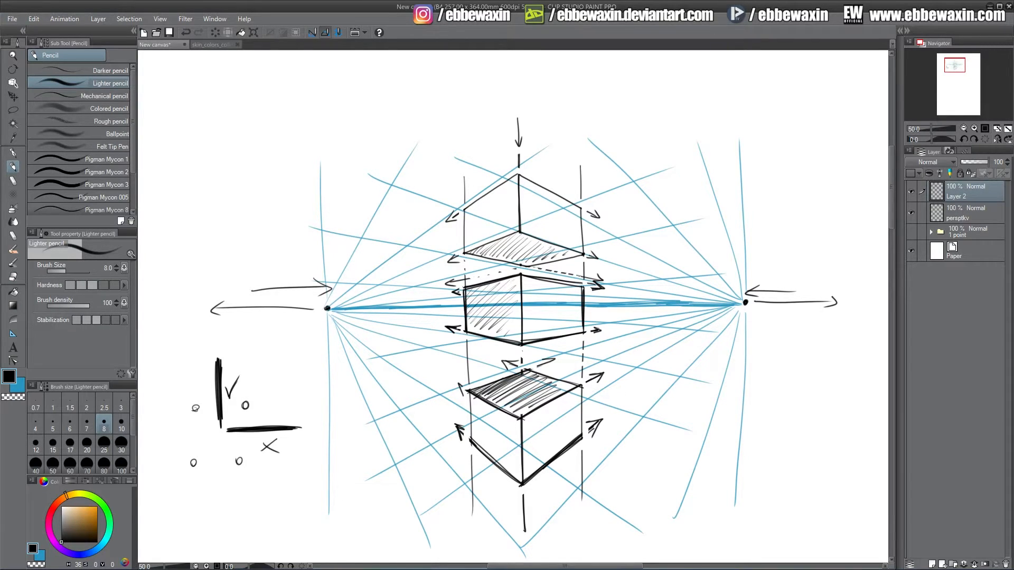
Reinforce the vertical edges of the lower and upper boxes with bolder strokes.
drag(471, 393, 469, 443)
drag(581, 384, 582, 434)
drag(464, 212, 466, 256)
drag(520, 176, 520, 229)
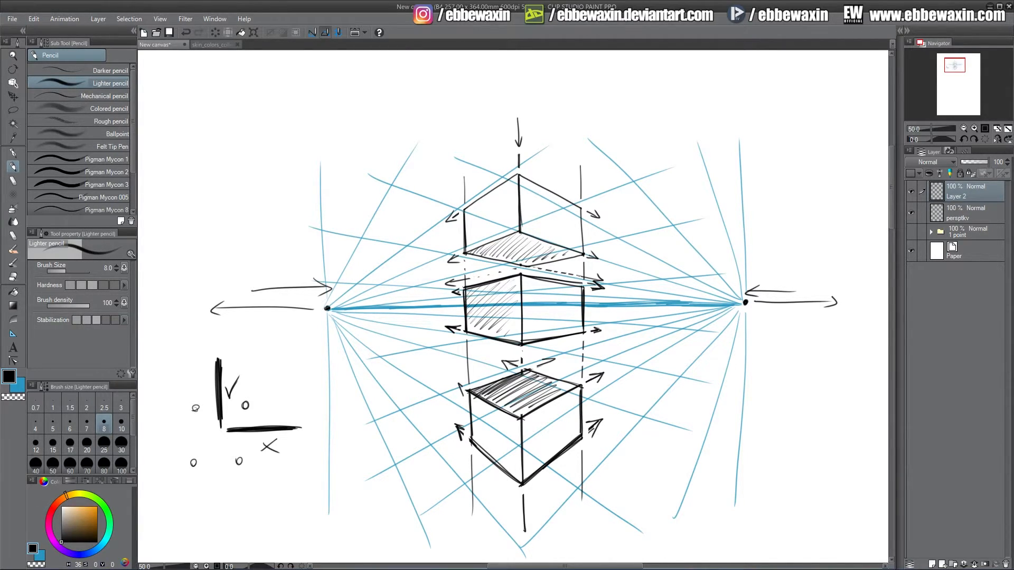
drag(581, 207, 582, 252)
mouse_move(465, 211)
mouse_down()
mouse_move(519, 174)
mouse_move(486, 194)
mouse_move(582, 209)
mouse_up()
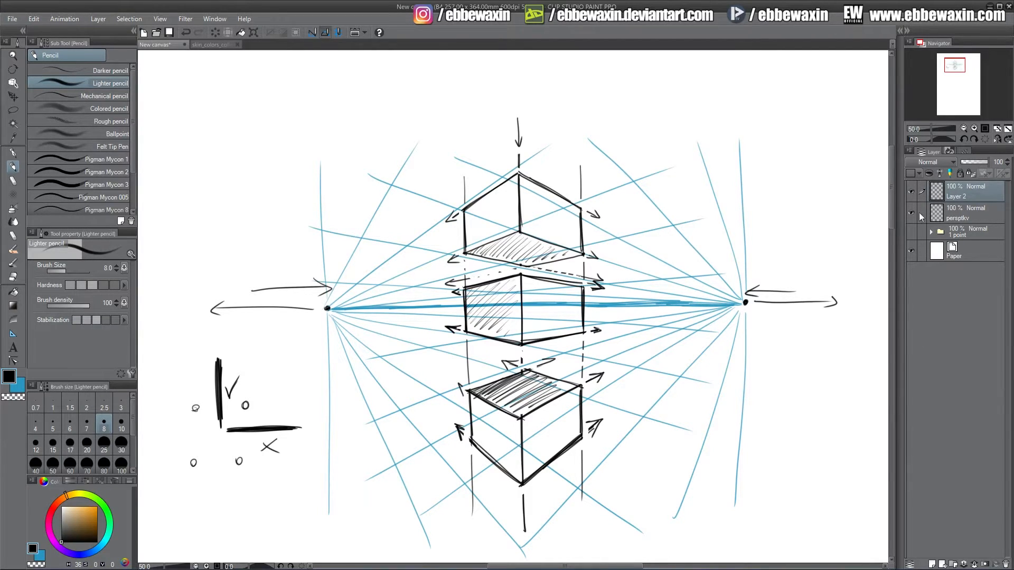
On a new layer with the boxes layer hidden, sketch a figure's head and shoulder line above the horizon.
click(933, 564)
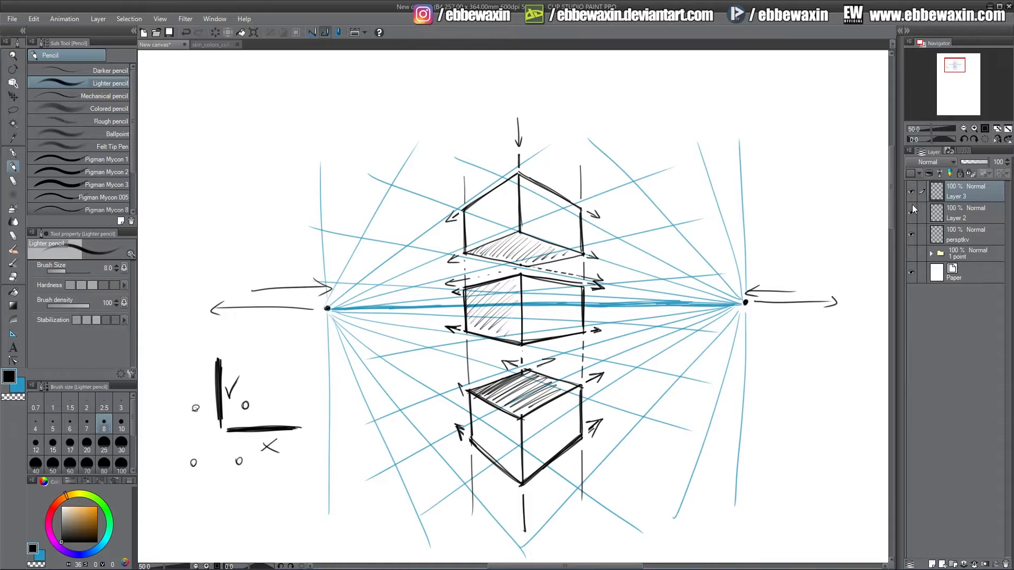
click(911, 211)
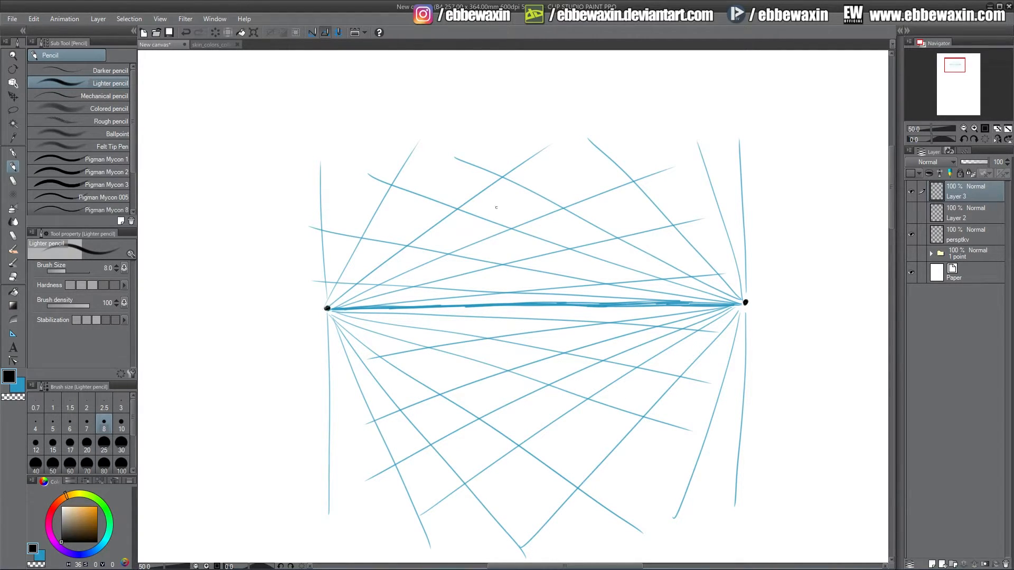
mouse_move(502, 198)
mouse_down()
mouse_move(517, 217)
mouse_move(514, 171)
mouse_move(506, 216)
mouse_move(506, 163)
mouse_move(544, 186)
mouse_move(517, 226)
mouse_move(499, 188)
mouse_up()
mouse_move(501, 240)
mouse_down()
mouse_move(550, 226)
mouse_move(486, 251)
mouse_move(562, 226)
mouse_up()
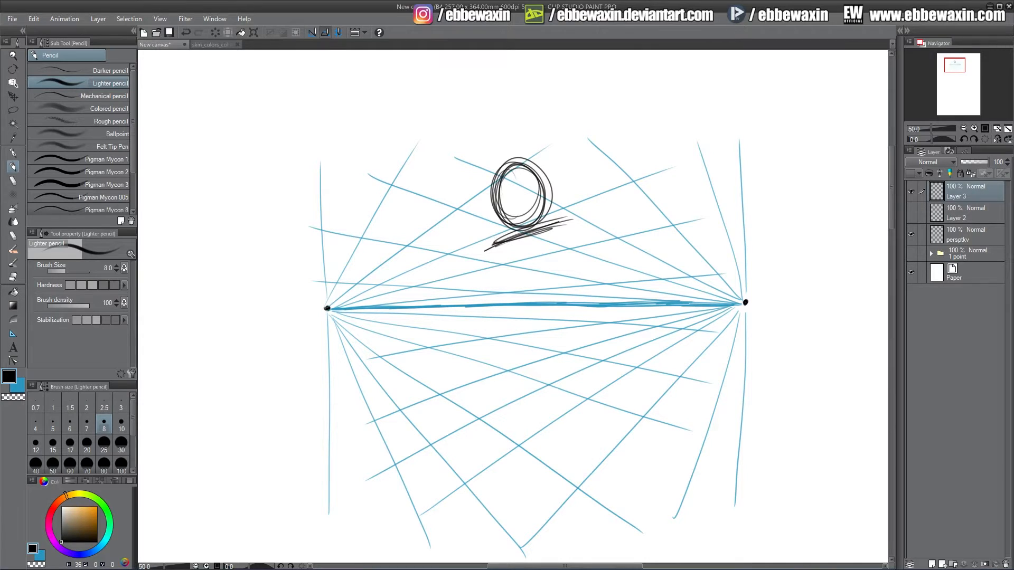
Sketch the figure's torso and hips as rough lines crossing the horizon.
drag(486, 247, 508, 304)
drag(575, 239, 563, 272)
drag(573, 221, 550, 292)
drag(491, 245, 498, 315)
drag(502, 279, 491, 334)
mouse_move(498, 306)
mouse_down()
mouse_move(488, 345)
mouse_move(521, 367)
mouse_up()
drag(517, 366, 557, 328)
drag(557, 336, 549, 277)
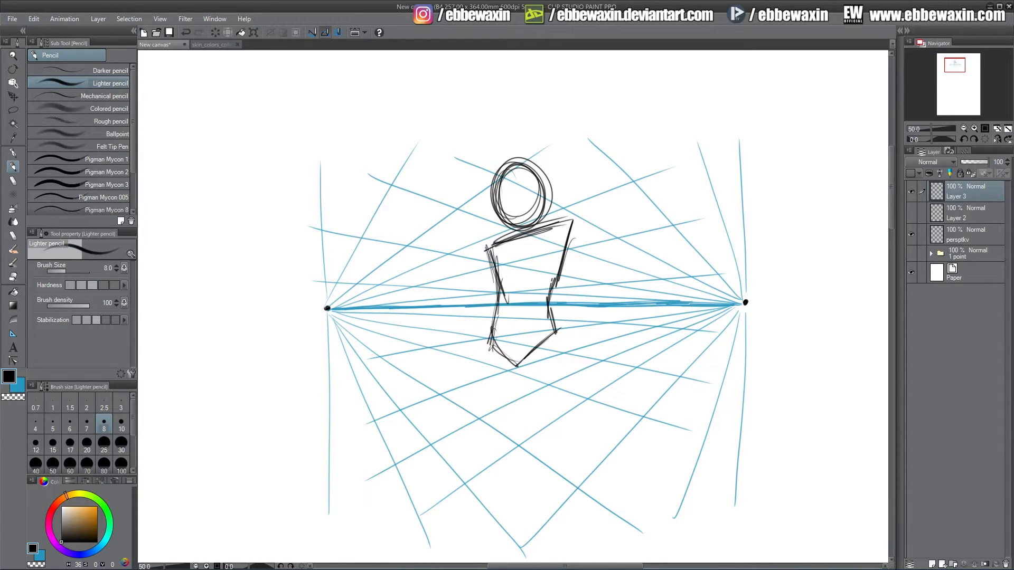
drag(570, 224, 549, 303)
mouse_move(548, 308)
mouse_down()
mouse_move(546, 321)
mouse_move(482, 357)
mouse_move(476, 382)
mouse_up()
Move the figure sketch slightly upward on its layer.
click(13, 97)
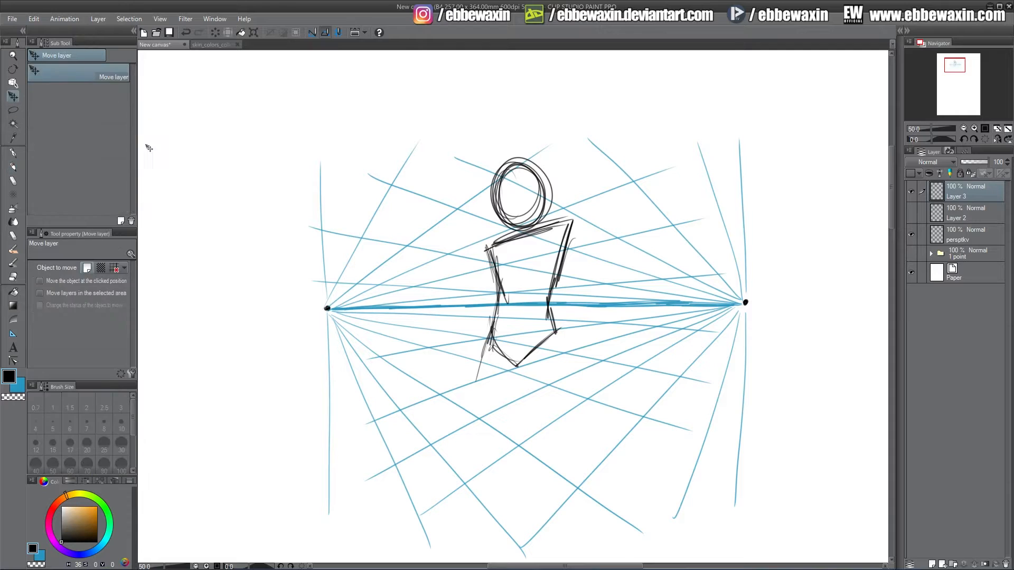
drag(541, 273, 541, 254)
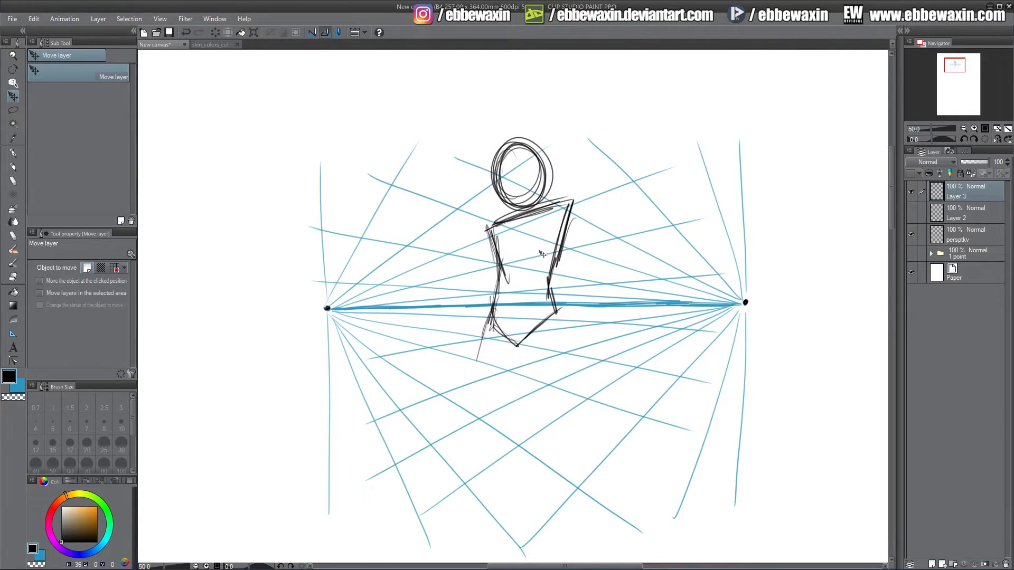
click(13, 167)
Sketch both upper legs down to the knees below the hips.
drag(492, 310, 478, 412)
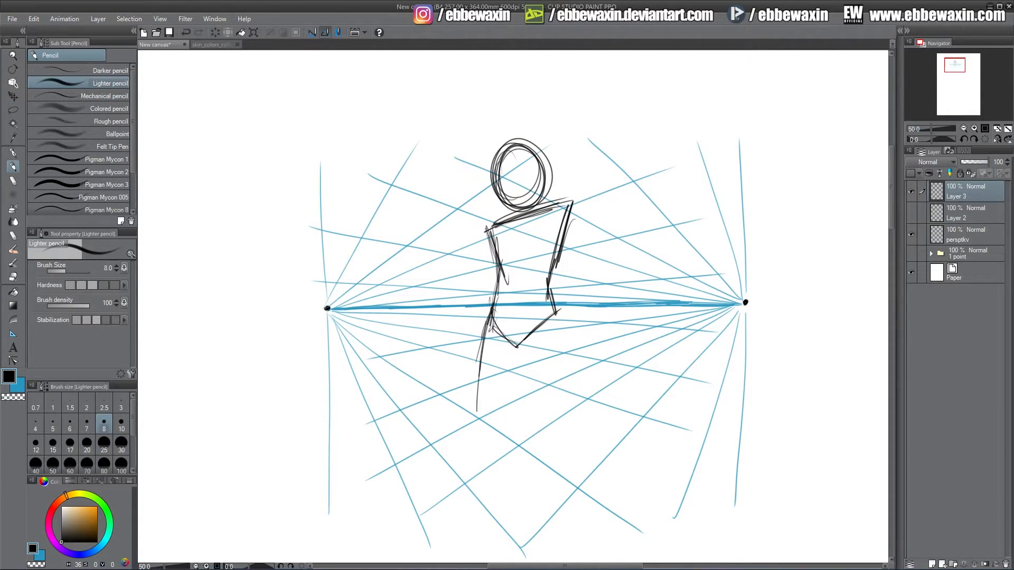
drag(479, 360, 509, 361)
mouse_move(488, 324)
mouse_down()
mouse_move(496, 406)
mouse_move(516, 348)
mouse_up()
mouse_move(517, 344)
mouse_down()
mouse_move(497, 414)
mouse_move(530, 379)
mouse_move(543, 412)
mouse_up()
mouse_move(516, 331)
mouse_down()
mouse_move(545, 409)
mouse_move(553, 330)
mouse_up()
drag(550, 296, 558, 353)
drag(553, 314, 560, 418)
drag(514, 348, 560, 420)
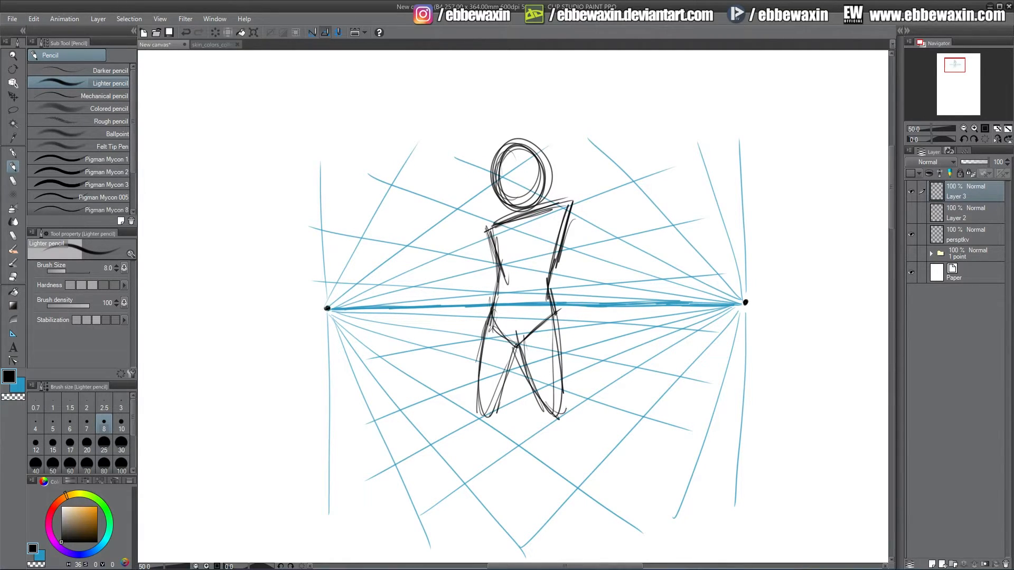
drag(549, 314, 567, 408)
drag(482, 334, 479, 405)
drag(481, 349, 478, 445)
mouse_move(484, 399)
mouse_down()
mouse_move(477, 440)
mouse_move(490, 419)
mouse_up()
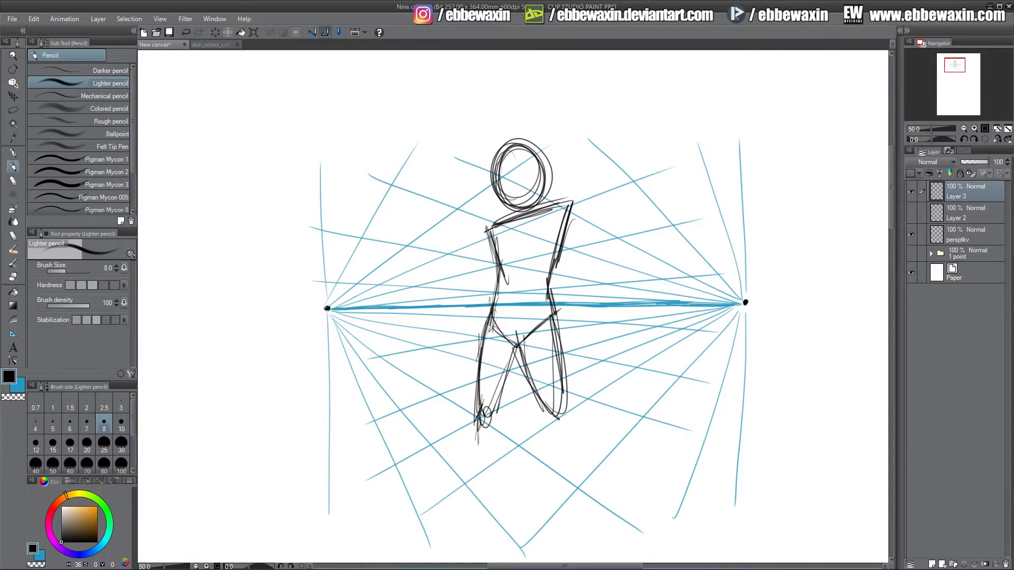
Extend the right lower leg down toward the ground.
mouse_move(557, 404)
mouse_down()
mouse_move(547, 436)
mouse_move(560, 467)
mouse_up()
drag(548, 430, 566, 512)
mouse_move(576, 404)
mouse_down()
mouse_move(561, 455)
mouse_move(563, 425)
mouse_move(577, 451)
mouse_move(580, 512)
mouse_up()
drag(575, 433, 580, 512)
mouse_move(564, 403)
mouse_down()
mouse_move(579, 429)
mouse_move(579, 520)
mouse_up()
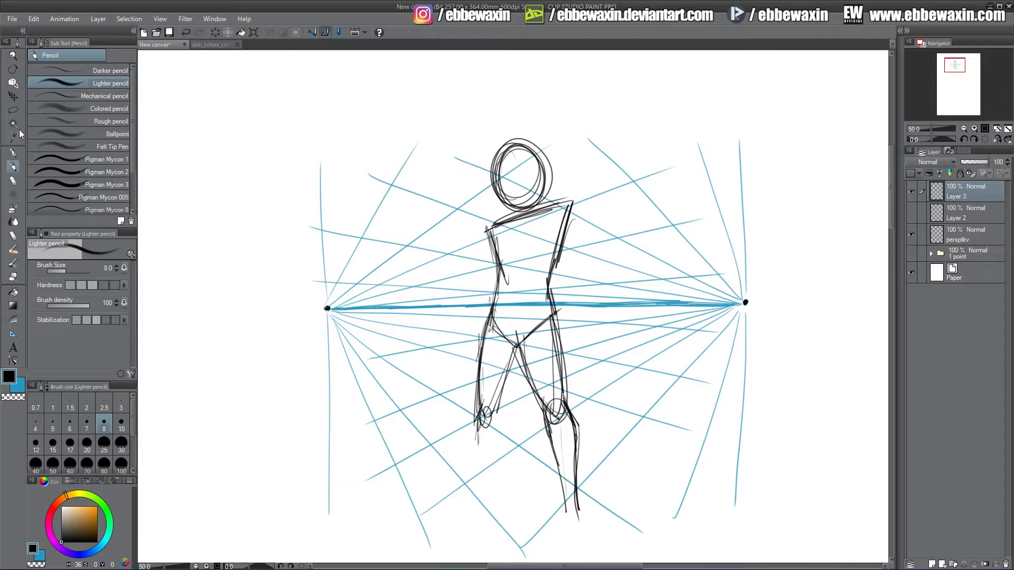
Lasso-select and remove the left lower leg of the sketch.
click(15, 111)
click(516, 379)
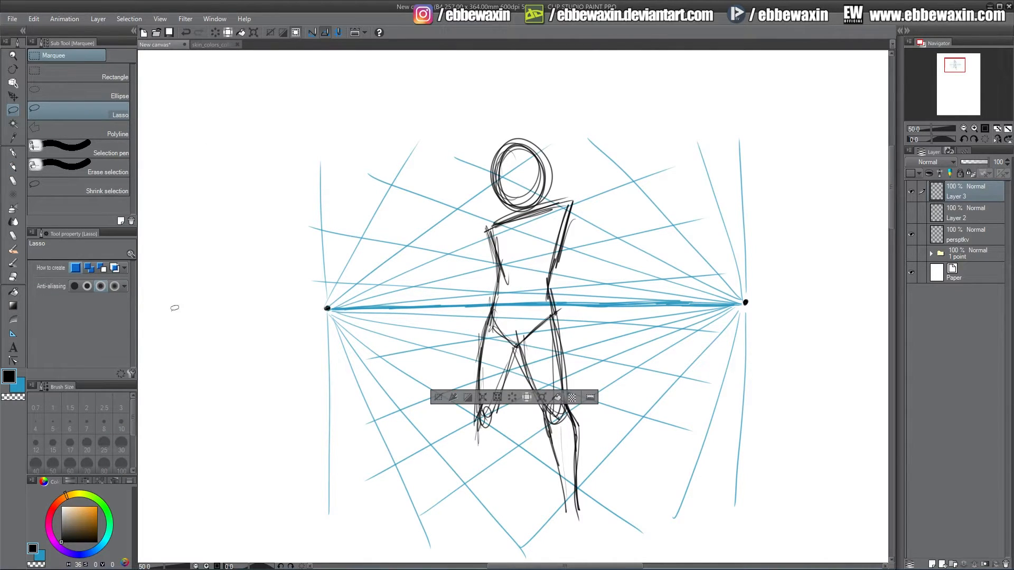
mouse_move(516, 379)
mouse_down()
mouse_move(516, 350)
mouse_move(490, 313)
mouse_move(488, 472)
mouse_move(520, 393)
mouse_up()
click(772, 304)
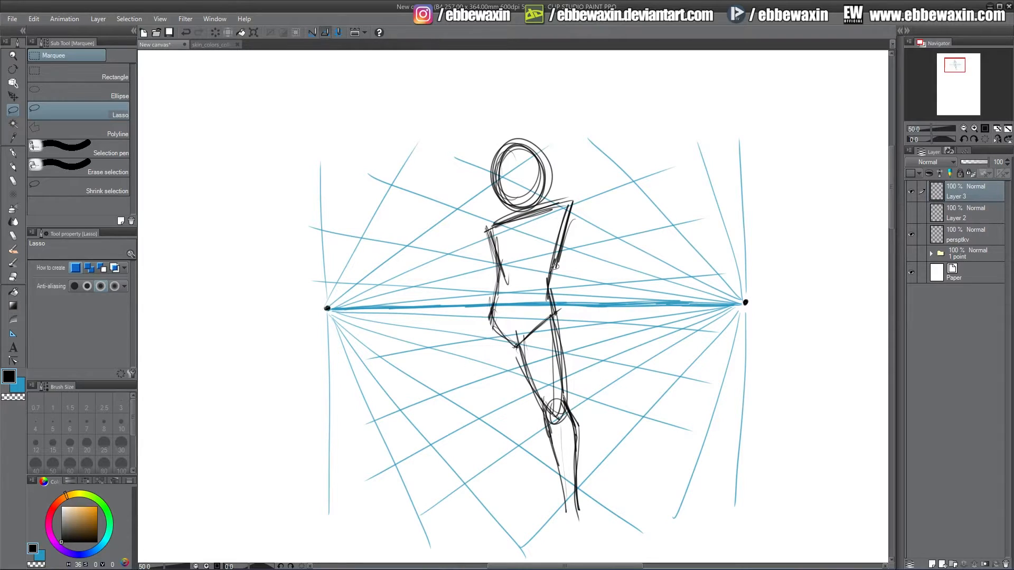
Redraw the left leg down to the knee.
click(15, 168)
mouse_move(490, 317)
mouse_down()
mouse_move(497, 417)
mouse_move(512, 391)
mouse_move(497, 373)
mouse_up()
mouse_move(490, 338)
mouse_down()
mouse_move(503, 430)
mouse_move(514, 414)
mouse_up()
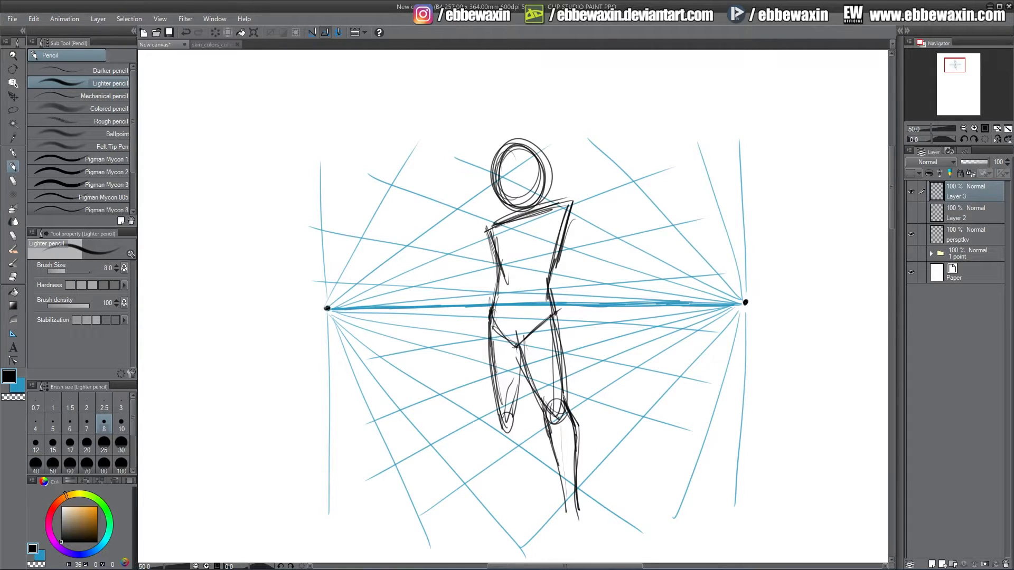
Move the figure sketch upward again.
click(13, 97)
drag(541, 257, 548, 223)
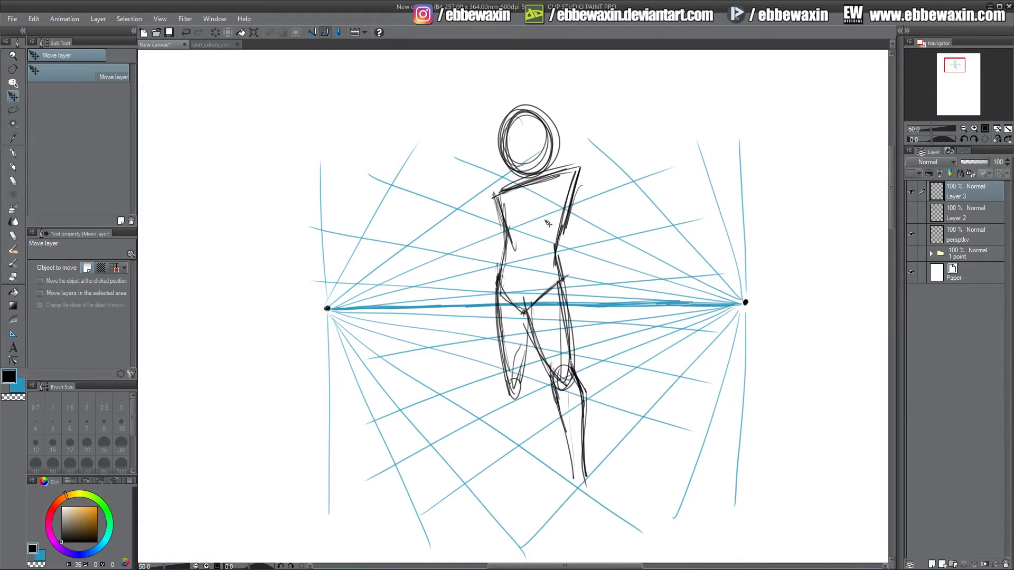
click(13, 167)
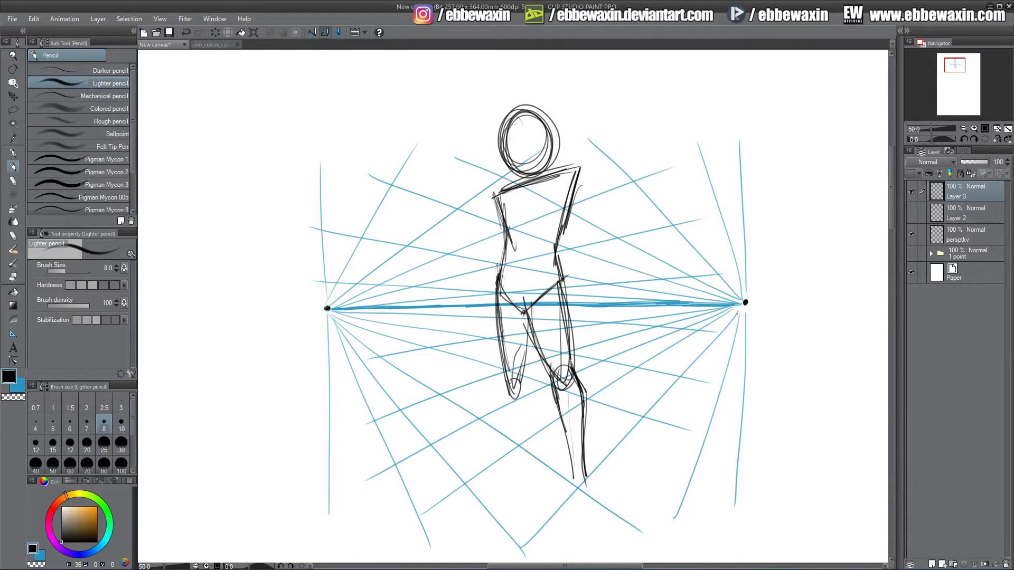
Add strokes refining the hips and left knee.
mouse_move(505, 377)
mouse_down()
mouse_move(515, 468)
mouse_move(526, 468)
mouse_move(521, 381)
mouse_up()
mouse_move(497, 319)
mouse_down()
mouse_move(513, 464)
mouse_move(523, 351)
mouse_up()
drag(523, 312, 530, 331)
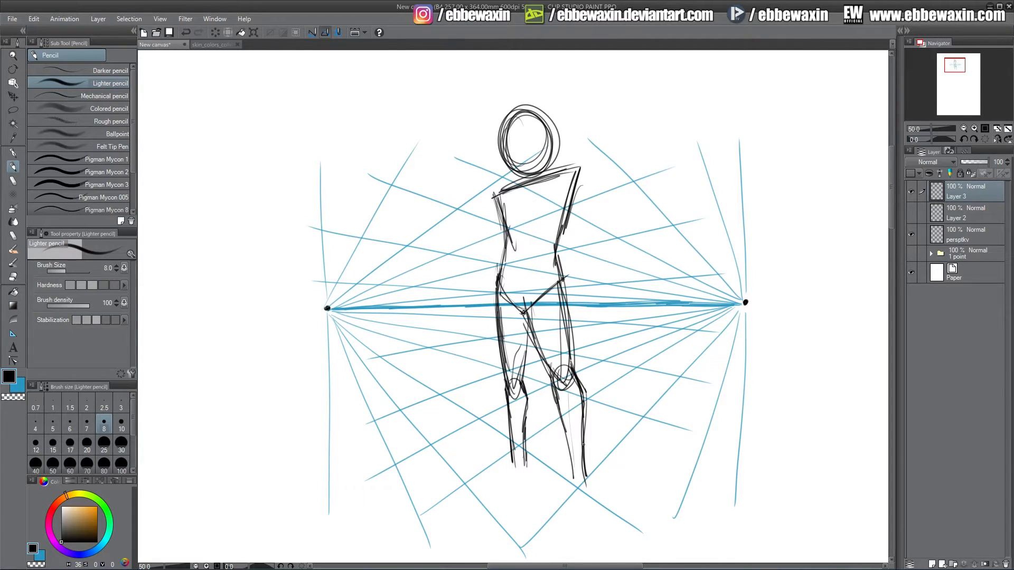
Draw both lower legs down to the feet.
drag(566, 437, 569, 522)
mouse_move(579, 460)
mouse_down()
mouse_move(586, 501)
mouse_move(565, 528)
mouse_move(579, 534)
mouse_up()
mouse_move(569, 492)
mouse_down()
mouse_move(564, 533)
mouse_move(587, 530)
mouse_up()
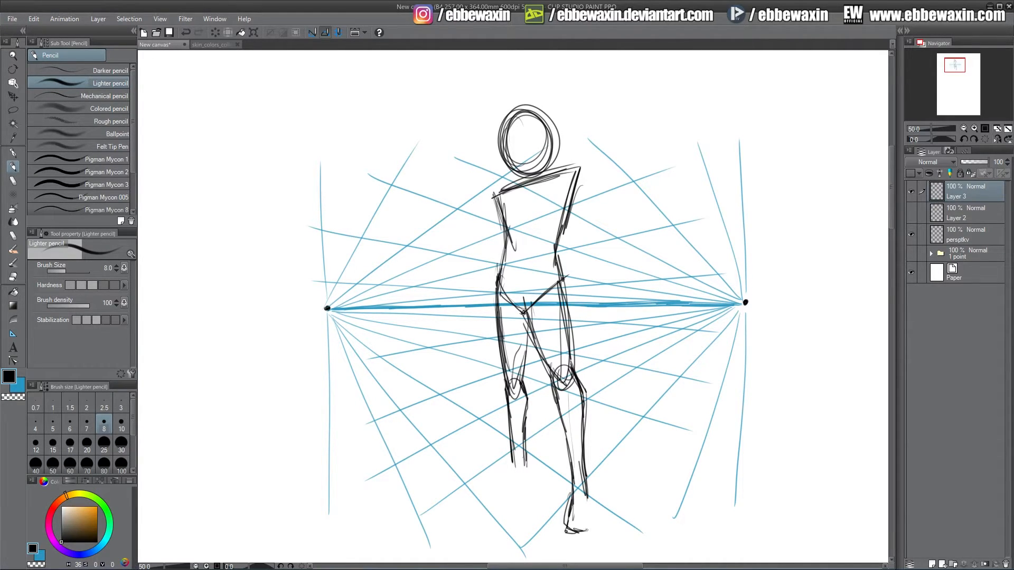
mouse_move(580, 474)
mouse_down()
mouse_move(596, 527)
mouse_move(582, 531)
mouse_move(573, 518)
mouse_move(593, 503)
mouse_up()
mouse_move(515, 425)
mouse_down()
mouse_move(508, 469)
mouse_move(484, 488)
mouse_move(498, 493)
mouse_move(485, 491)
mouse_move(515, 491)
mouse_move(531, 473)
mouse_move(487, 499)
mouse_up()
drag(487, 499, 485, 489)
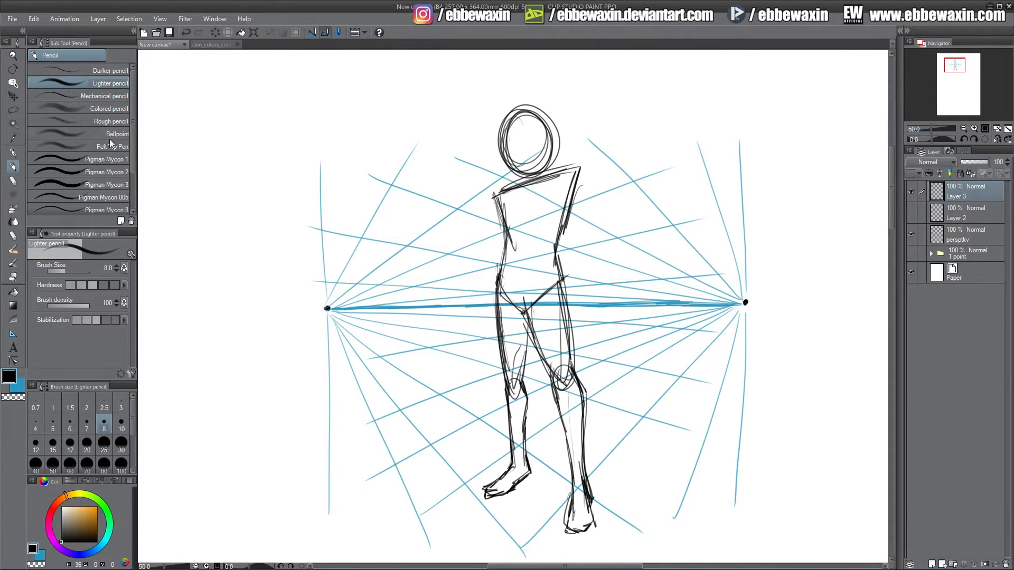
Nudge the figure sketch slightly upward.
click(13, 97)
drag(542, 259, 537, 251)
click(13, 167)
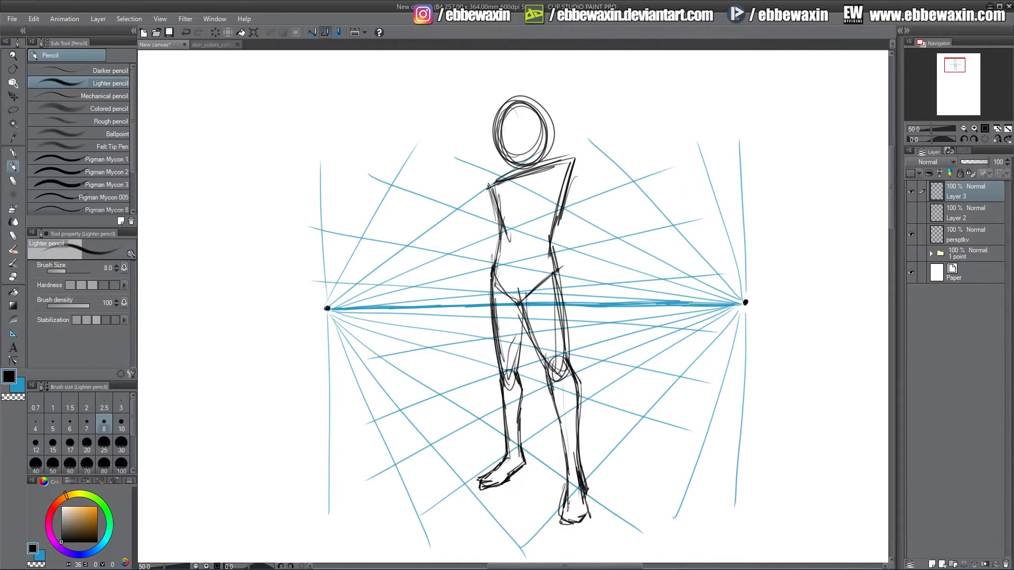
Rework the right lower leg and foot.
mouse_move(568, 481)
mouse_down()
mouse_move(560, 538)
mouse_move(584, 521)
mouse_up()
click(13, 276)
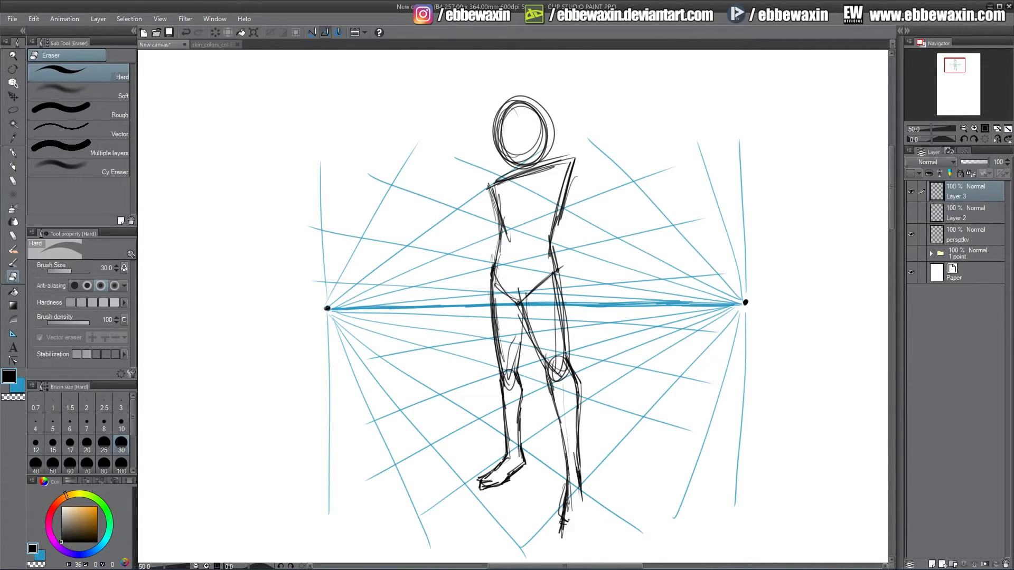
click(13, 166)
mouse_move(574, 417)
mouse_down()
mouse_move(588, 537)
mouse_move(562, 536)
mouse_move(576, 547)
mouse_move(590, 520)
mouse_up()
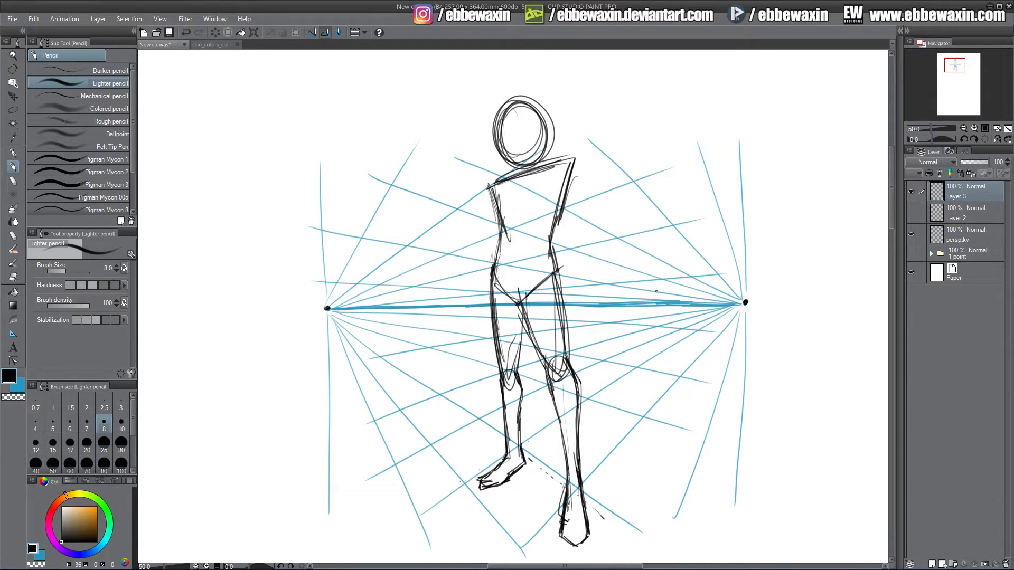
Sketch both arms hanging down beside the torso.
mouse_move(565, 168)
mouse_down()
mouse_move(576, 196)
mouse_move(560, 188)
mouse_move(599, 242)
mouse_up()
mouse_move(489, 188)
mouse_down()
mouse_move(497, 218)
mouse_move(476, 257)
mouse_up()
drag(485, 212, 476, 268)
drag(491, 237, 478, 265)
drag(485, 212, 462, 310)
drag(484, 262, 459, 324)
drag(466, 290, 458, 322)
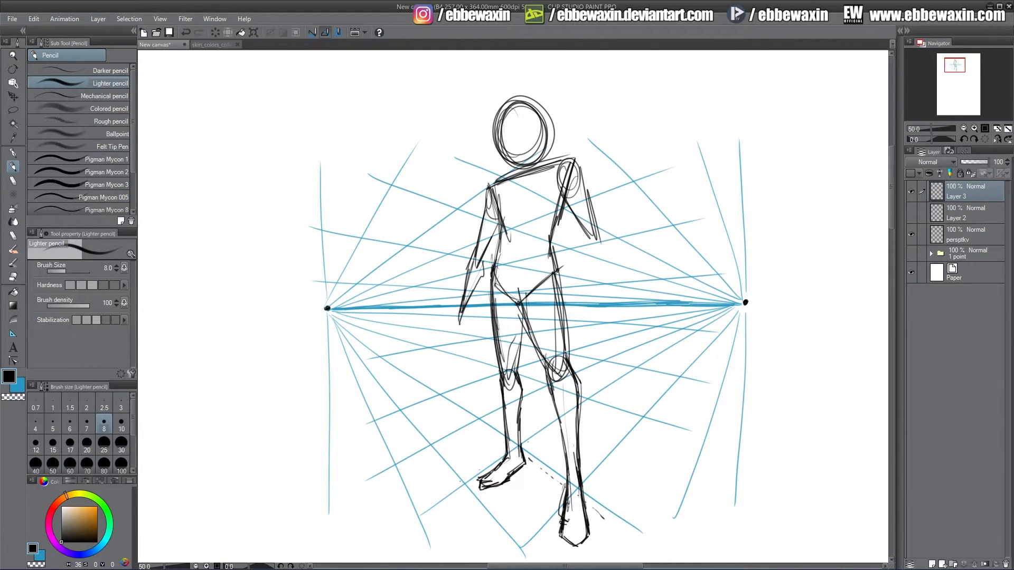
drag(591, 232, 588, 262)
drag(590, 261, 607, 313)
drag(603, 292, 610, 320)
drag(599, 270, 609, 312)
drag(595, 234, 616, 322)
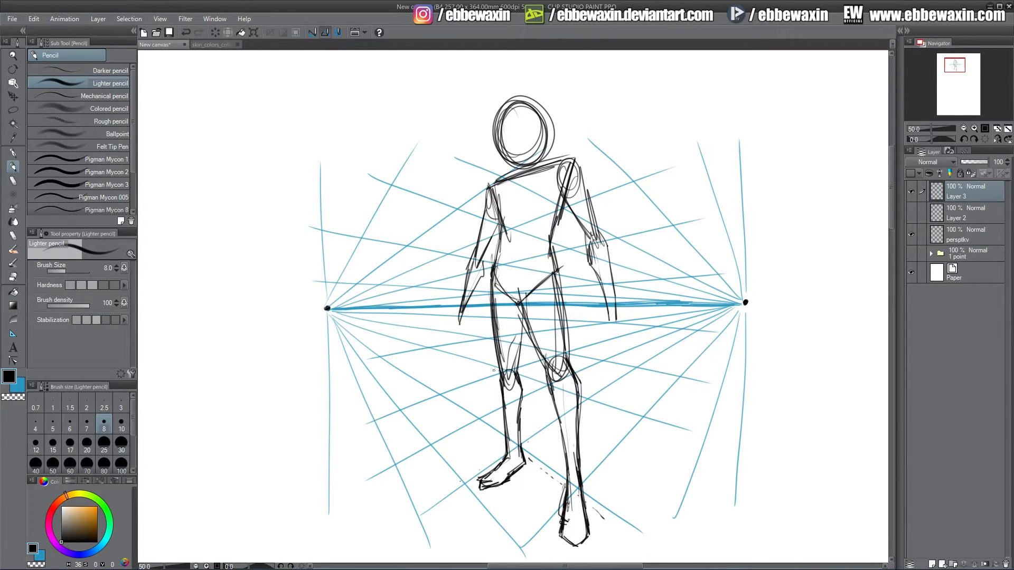
Touch up the knee joints of the figure.
mouse_move(514, 370)
mouse_down()
mouse_move(503, 383)
mouse_move(514, 385)
mouse_up()
mouse_move(565, 381)
mouse_down()
mouse_move(554, 402)
mouse_move(573, 392)
mouse_move(560, 408)
mouse_move(567, 384)
mouse_move(554, 354)
mouse_move(568, 352)
mouse_move(550, 378)
mouse_up()
click(15, 277)
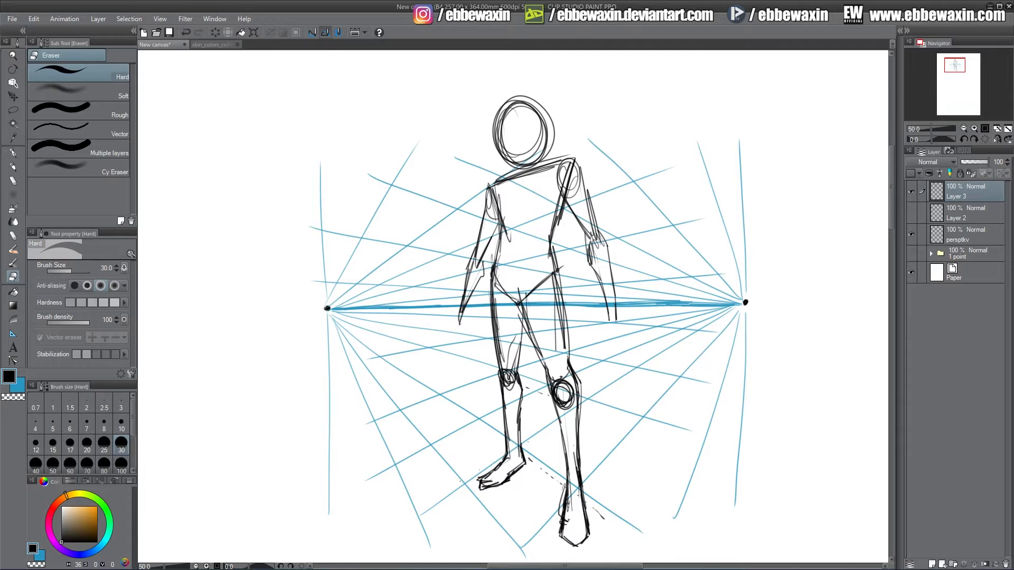
click(14, 167)
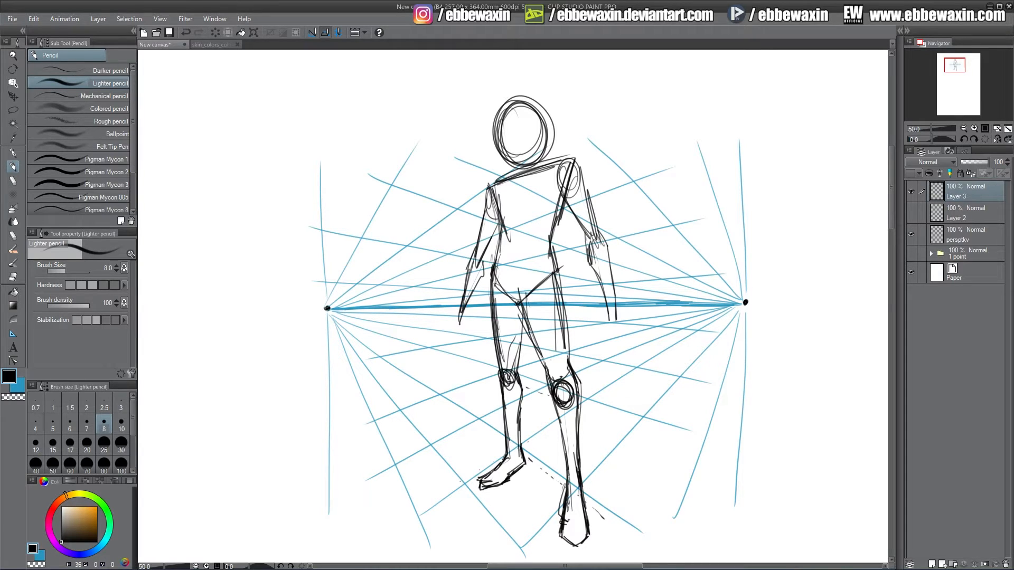
Draw the hands at the ends of both arms.
mouse_move(560, 388)
mouse_down()
mouse_move(557, 407)
mouse_move(570, 401)
mouse_move(561, 414)
mouse_up()
mouse_move(459, 315)
mouse_down()
mouse_move(453, 336)
mouse_move(455, 317)
mouse_move(467, 341)
mouse_move(457, 338)
mouse_up()
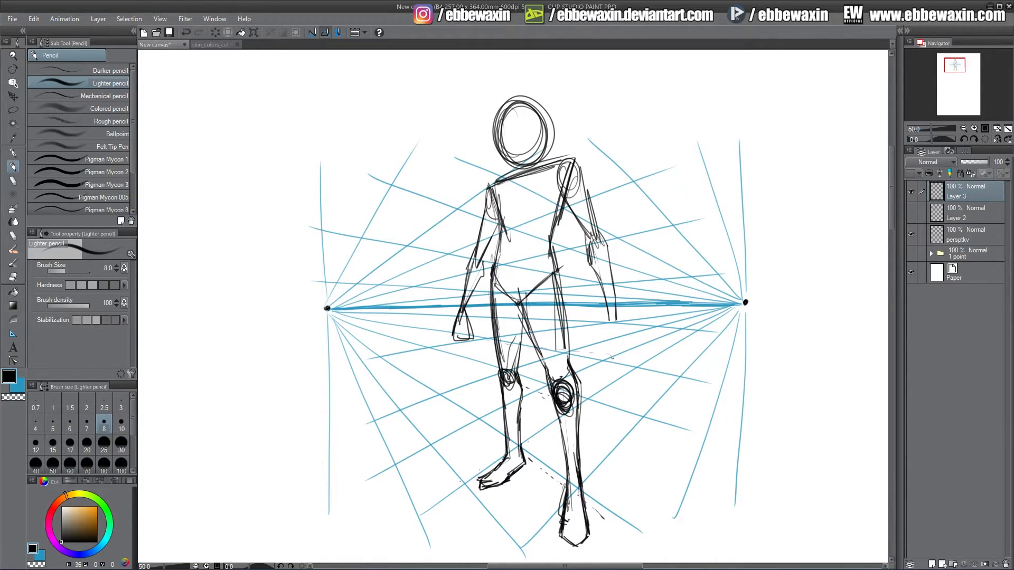
drag(592, 271, 609, 345)
drag(605, 309, 608, 345)
drag(610, 264, 619, 359)
mouse_move(607, 315)
mouse_down()
mouse_move(597, 361)
mouse_move(621, 357)
mouse_up()
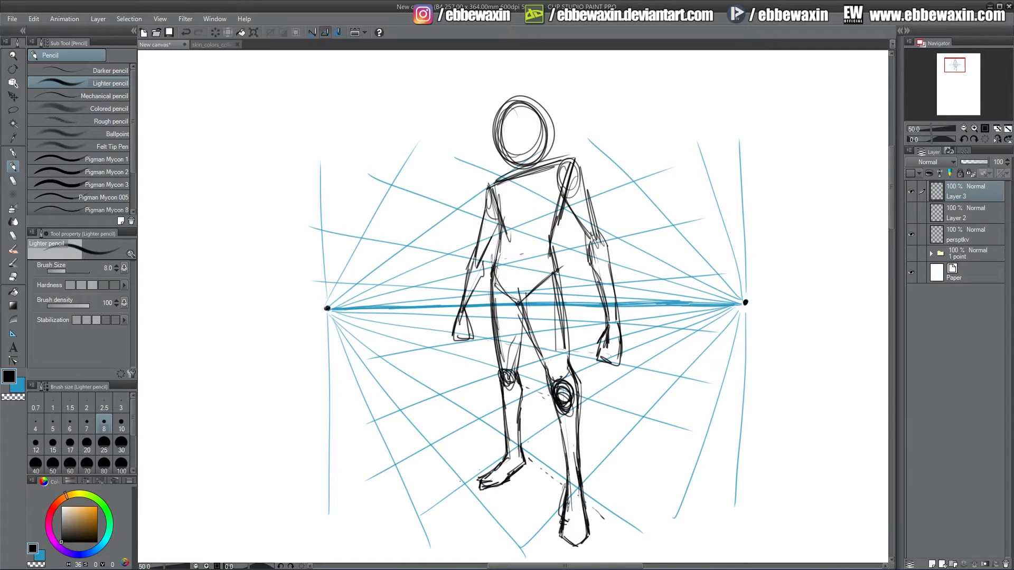
Redraw the shoulder line and reshape the head outline.
drag(533, 251, 544, 247)
mouse_move(566, 155)
mouse_down()
mouse_move(581, 169)
mouse_move(560, 158)
mouse_up()
drag(489, 188, 576, 146)
drag(499, 185, 576, 147)
drag(503, 99, 500, 145)
mouse_move(498, 95)
mouse_down()
mouse_move(508, 166)
mouse_move(496, 154)
mouse_move(515, 89)
mouse_move(535, 86)
mouse_move(544, 144)
mouse_up()
drag(538, 90, 544, 145)
mouse_move(499, 103)
mouse_down()
mouse_move(539, 87)
mouse_move(547, 109)
mouse_up()
drag(534, 95, 546, 147)
mouse_move(523, 148)
mouse_down()
mouse_move(500, 154)
mouse_move(537, 148)
mouse_up()
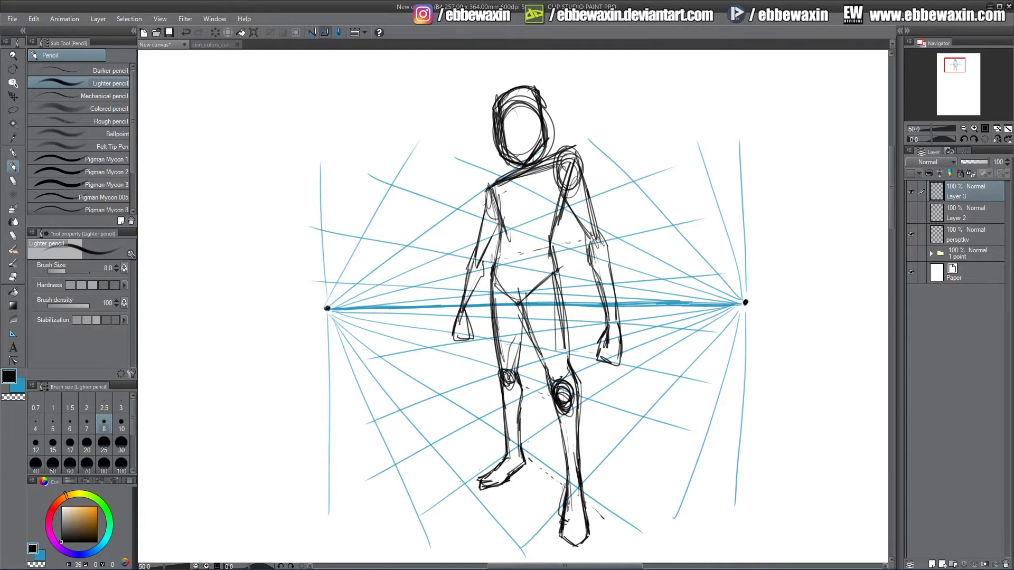
Erase the head, redraw it, and add a face centre line.
click(13, 276)
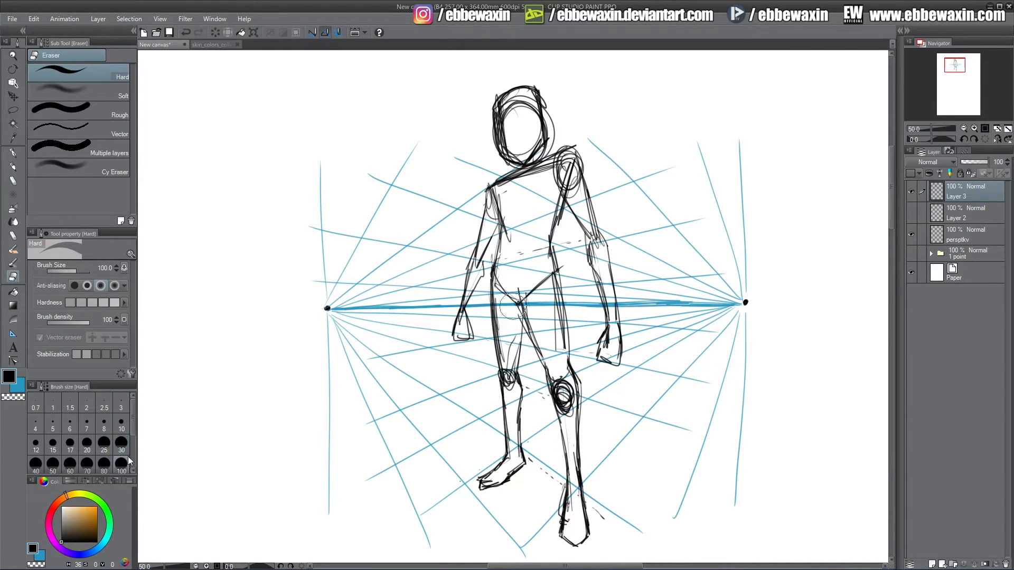
mouse_move(494, 108)
mouse_down()
mouse_move(510, 155)
mouse_move(540, 129)
mouse_move(506, 105)
mouse_move(550, 124)
mouse_up()
click(14, 167)
mouse_move(508, 89)
mouse_down()
mouse_move(528, 153)
mouse_move(539, 137)
mouse_move(499, 127)
mouse_move(544, 105)
mouse_move(523, 150)
mouse_move(513, 132)
mouse_move(516, 174)
mouse_move(534, 168)
mouse_move(537, 135)
mouse_move(543, 168)
mouse_move(544, 158)
mouse_up()
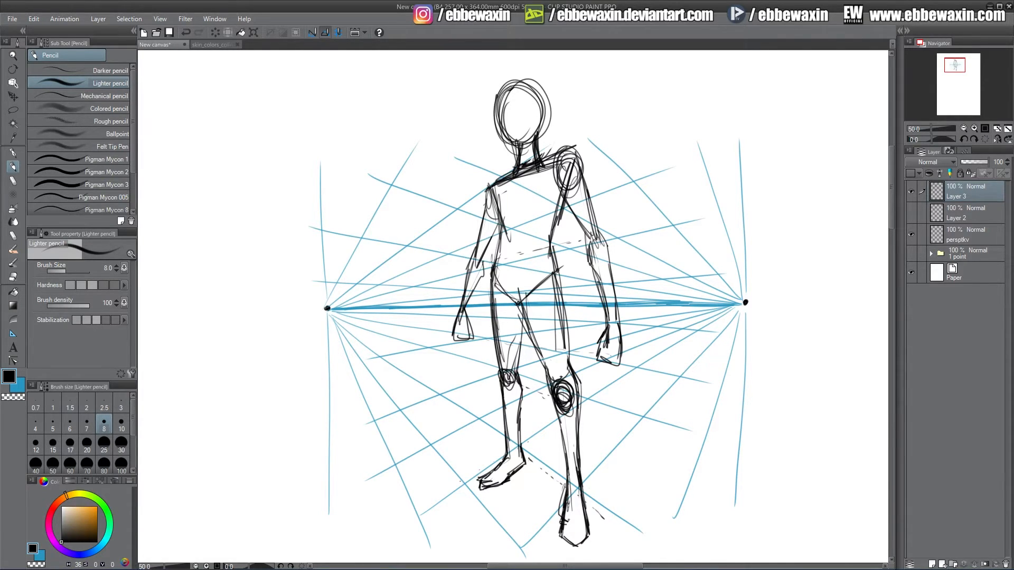
mouse_move(502, 126)
mouse_down()
mouse_move(531, 156)
mouse_move(544, 121)
mouse_move(504, 139)
mouse_move(503, 105)
mouse_move(522, 148)
mouse_move(535, 122)
mouse_up()
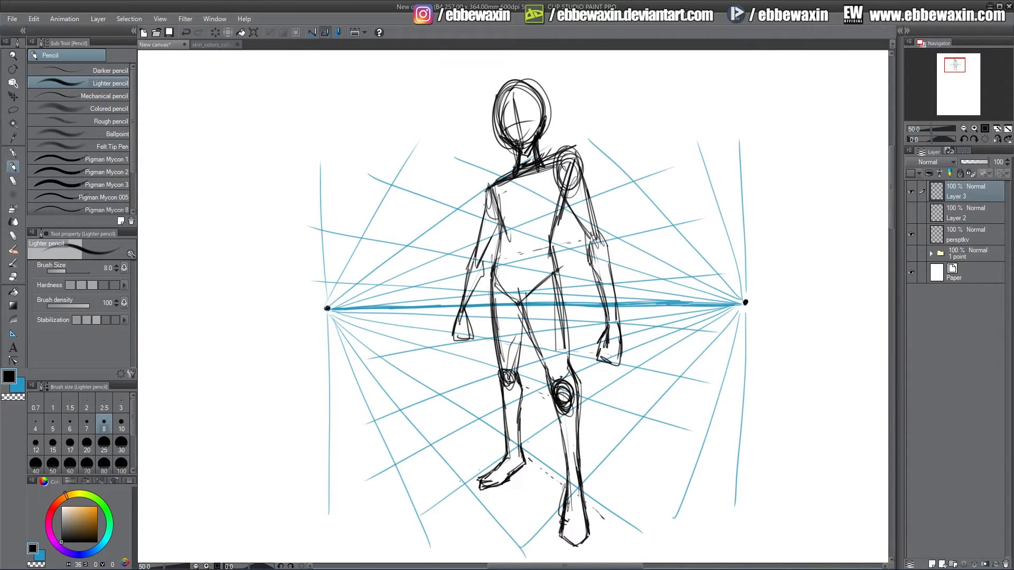
Refine the lower legs and feet and draw a perspective line linking both feet.
drag(539, 380, 558, 263)
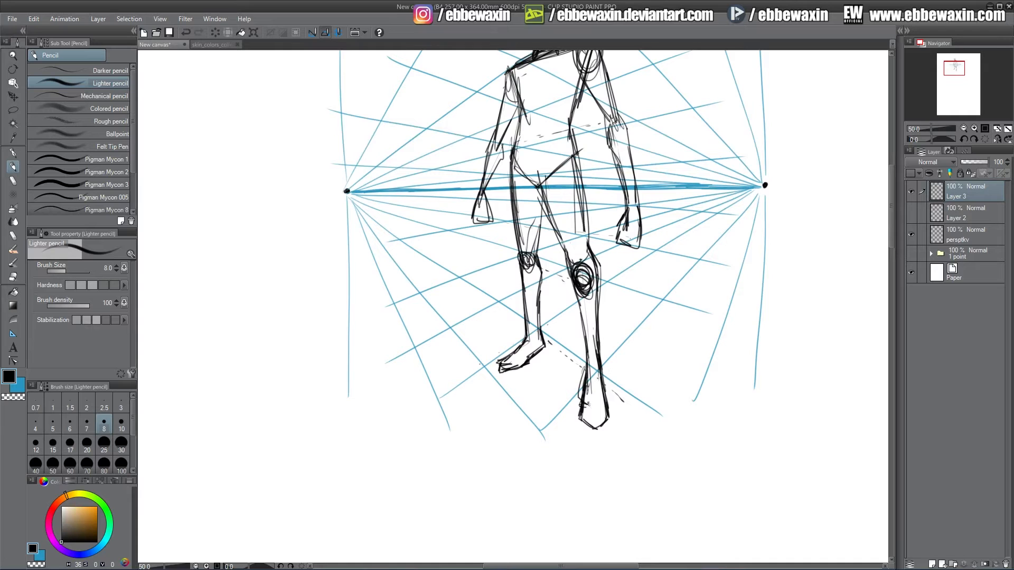
mouse_move(584, 392)
mouse_down()
mouse_move(578, 430)
mouse_move(607, 437)
mouse_up()
drag(612, 403, 596, 440)
drag(955, 71, 956, 68)
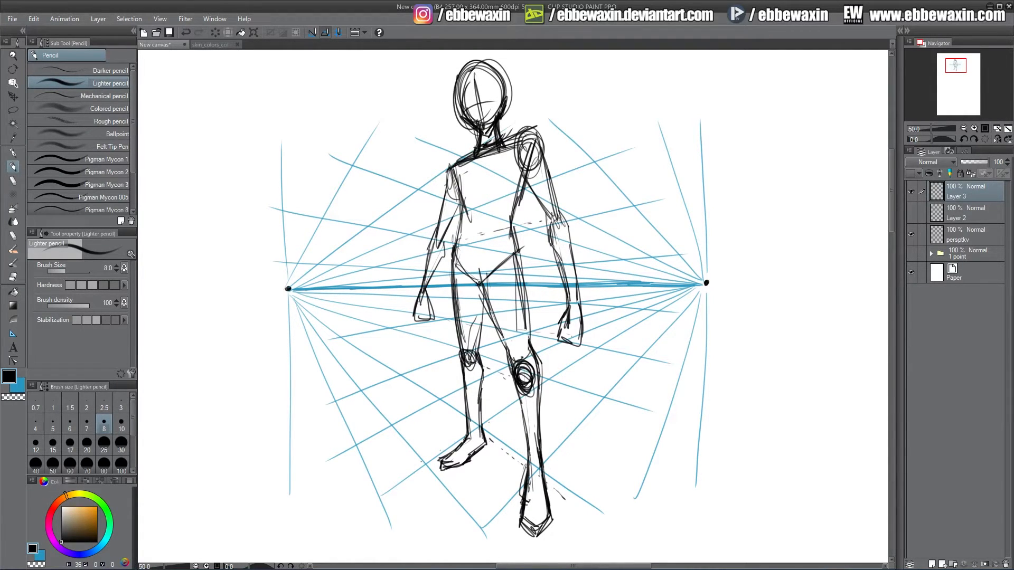
mouse_move(463, 374)
mouse_down()
mouse_move(469, 437)
mouse_move(468, 418)
mouse_up()
drag(521, 524, 520, 537)
mouse_move(519, 537)
mouse_down()
mouse_move(530, 549)
mouse_move(544, 540)
mouse_up()
drag(539, 547, 550, 515)
drag(552, 521, 534, 545)
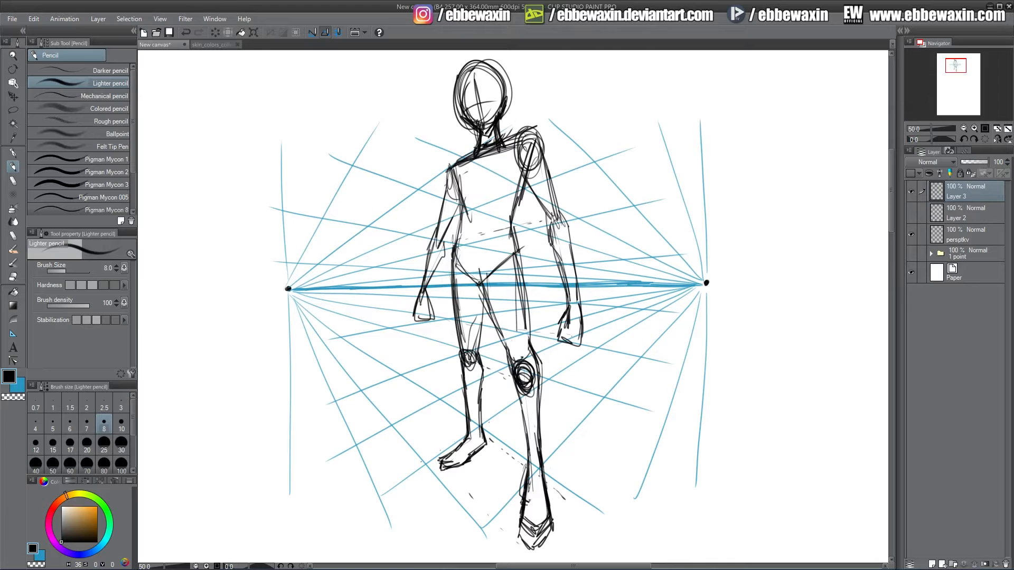
mouse_move(446, 453)
mouse_down()
mouse_move(488, 424)
mouse_move(583, 506)
mouse_up()
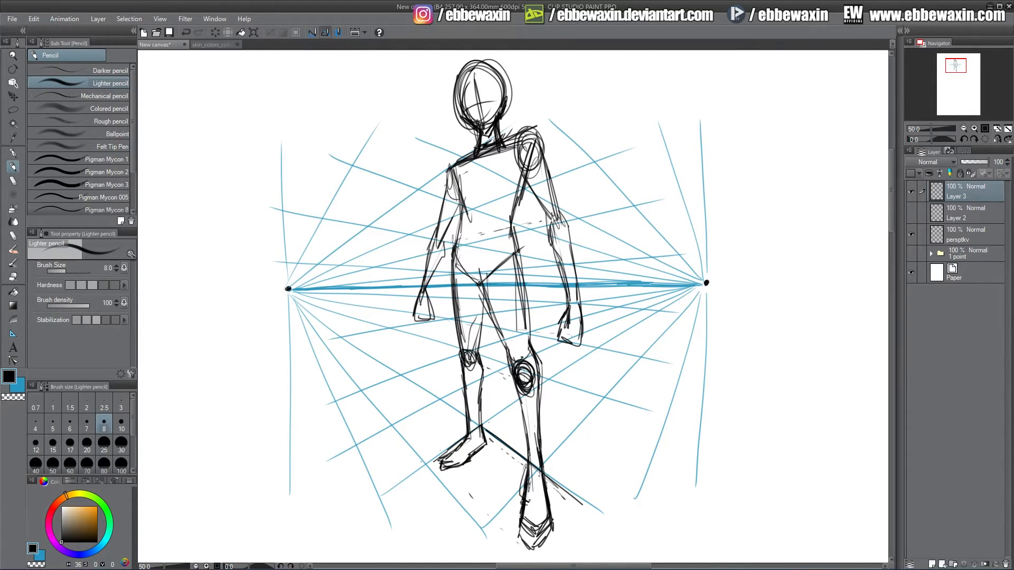
Draw perspective floor and knee-level planes around the figure's feet and legs.
mouse_move(434, 462)
mouse_down()
mouse_move(530, 563)
mouse_move(588, 511)
mouse_up()
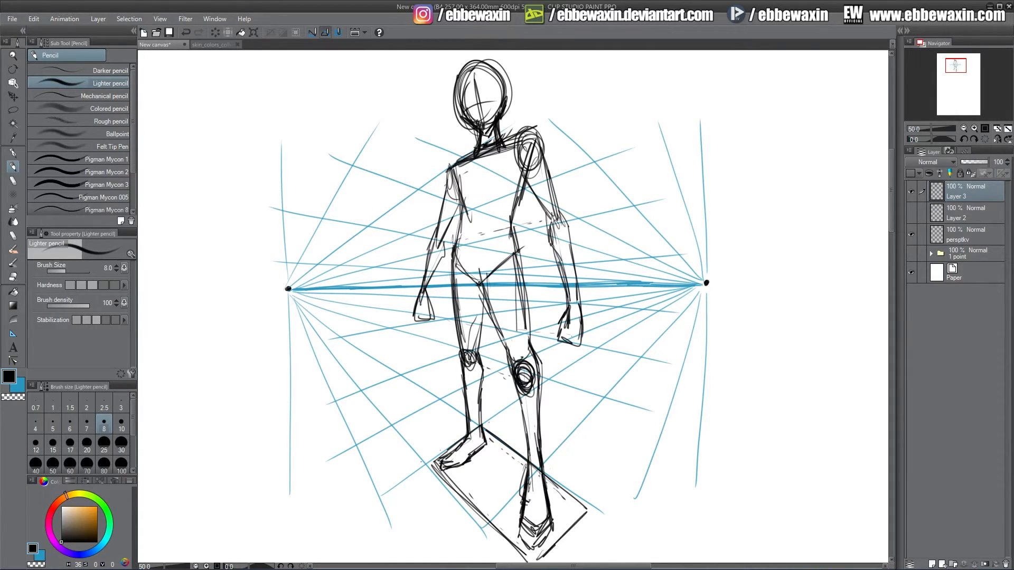
drag(553, 546, 587, 516)
mouse_move(448, 355)
mouse_down()
mouse_move(543, 397)
mouse_move(486, 344)
mouse_up()
mouse_move(446, 357)
mouse_down()
mouse_move(493, 340)
mouse_move(553, 367)
mouse_up()
drag(489, 344, 587, 372)
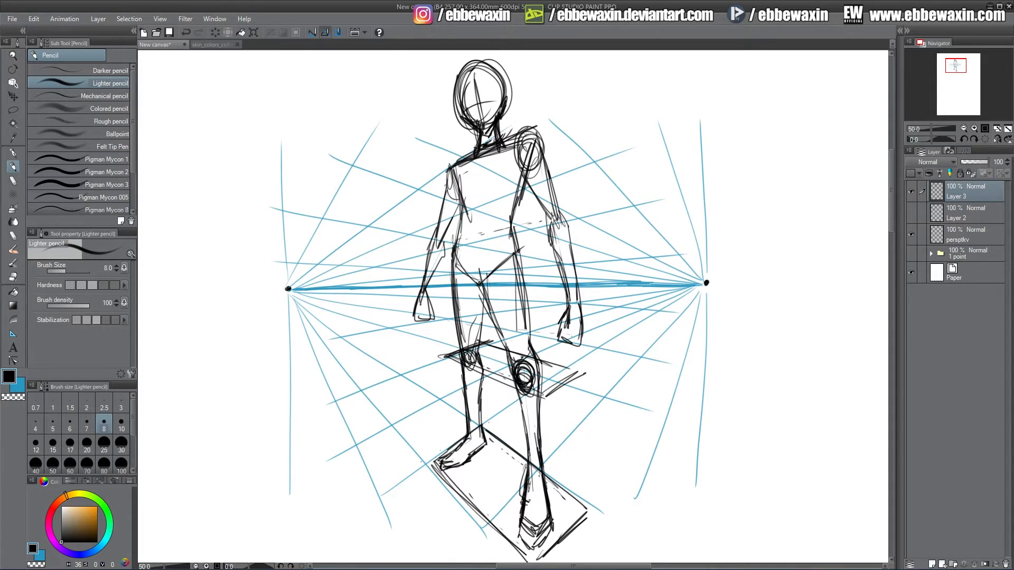
drag(545, 399, 585, 373)
Draw the enclosing box's top face at shoulder level and its front vertical edge.
drag(428, 183, 537, 120)
drag(444, 170, 545, 114)
mouse_move(539, 115)
mouse_down()
mouse_move(554, 115)
mouse_move(569, 136)
mouse_up()
mouse_move(539, 115)
mouse_down()
mouse_move(577, 151)
mouse_move(478, 195)
mouse_up()
mouse_move(559, 158)
mouse_down()
mouse_move(442, 208)
mouse_move(463, 204)
mouse_up()
drag(422, 183, 469, 200)
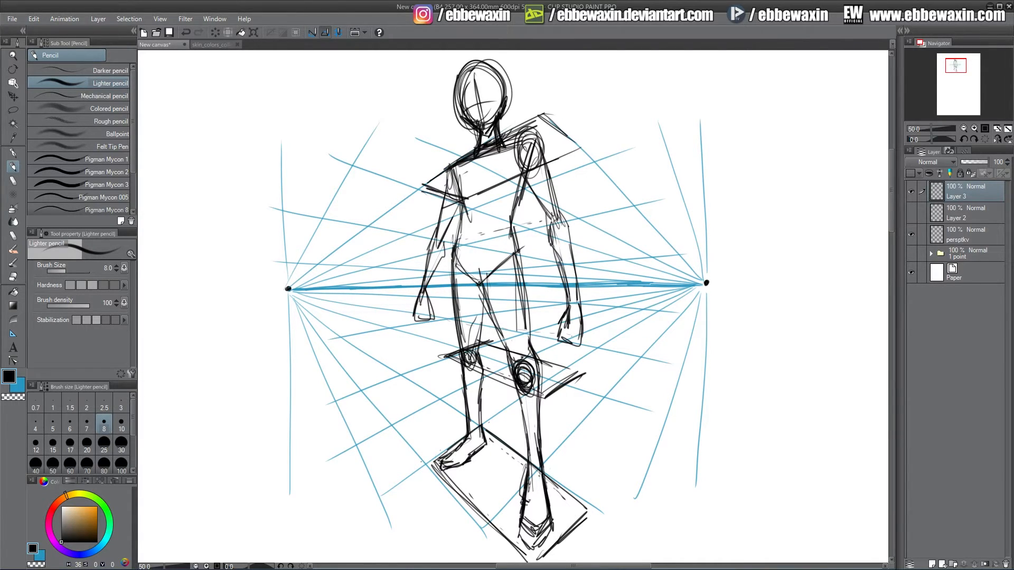
drag(537, 118, 539, 294)
mouse_move(539, 120)
mouse_down()
mouse_move(542, 385)
mouse_move(542, 162)
mouse_up()
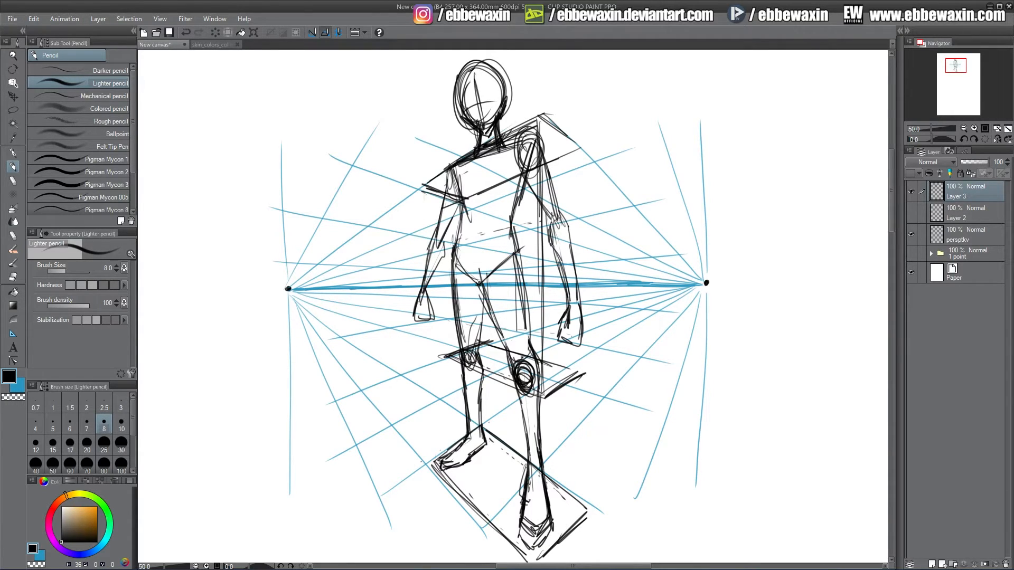
Draw the enclosing box's left vertical edges down to the floor plane.
mouse_move(424, 184)
mouse_down()
mouse_move(441, 355)
mouse_move(437, 336)
mouse_up()
drag(420, 191, 430, 313)
drag(443, 362, 435, 468)
drag(440, 359, 435, 455)
drag(440, 336, 437, 366)
drag(427, 196, 436, 349)
drag(428, 174, 441, 366)
drag(440, 281, 435, 366)
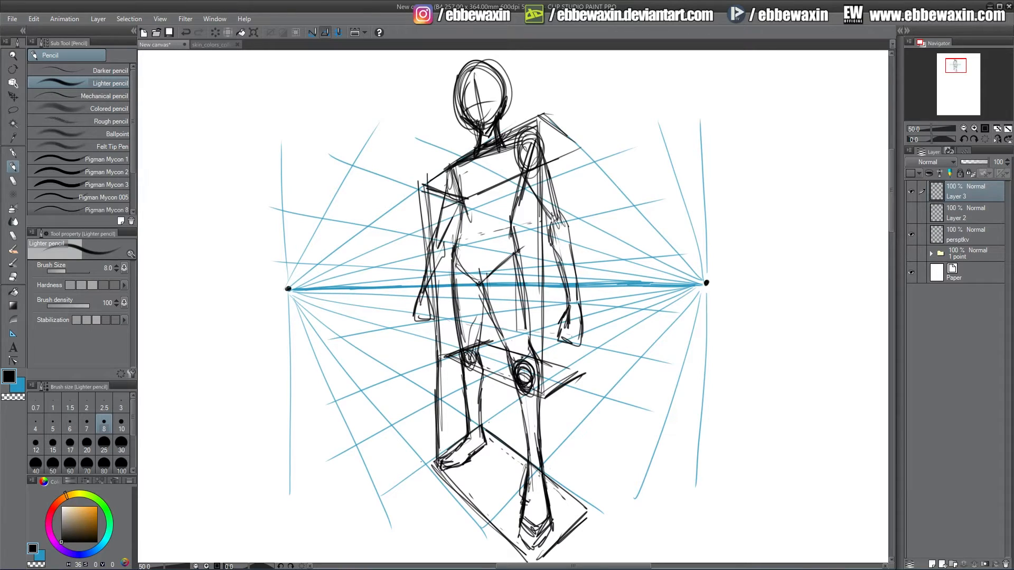
Draw the enclosing box's front and right vertical edges from top to floor.
drag(539, 134, 544, 534)
drag(543, 398, 541, 554)
mouse_move(539, 458)
mouse_down()
mouse_move(538, 564)
mouse_move(538, 504)
mouse_up()
drag(587, 374, 583, 483)
drag(586, 436, 580, 520)
mouse_move(586, 375)
mouse_down()
mouse_move(581, 496)
mouse_move(580, 149)
mouse_up()
drag(580, 150, 585, 370)
drag(586, 377, 580, 147)
drag(580, 150, 549, 124)
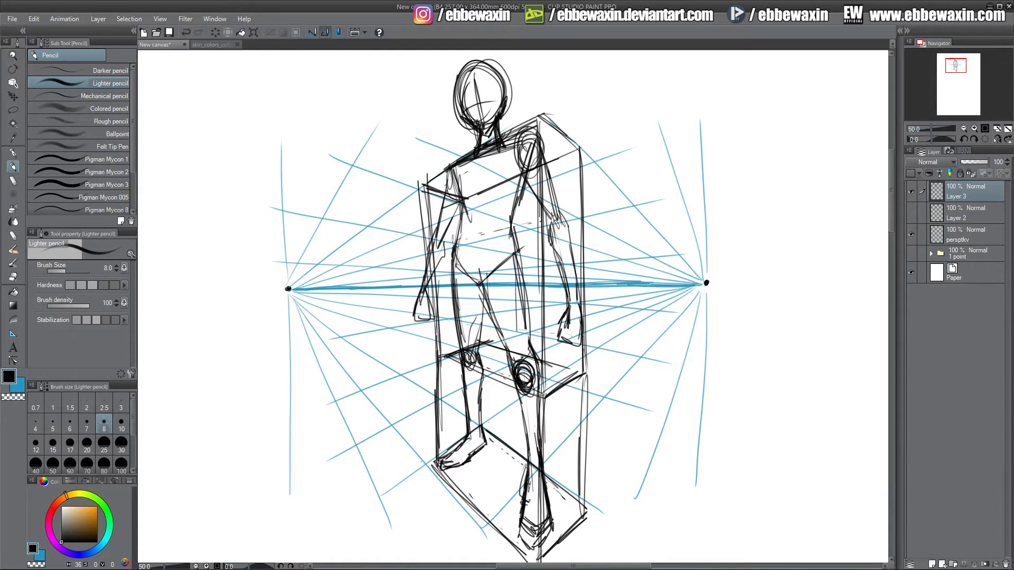
Extend the box upward around the head and cap it with a peaked top.
drag(447, 83, 451, 166)
mouse_move(447, 85)
mouse_down()
mouse_move(450, 150)
mouse_move(481, 52)
mouse_up()
mouse_move(450, 78)
mouse_down()
mouse_move(485, 51)
mouse_move(509, 114)
mouse_up()
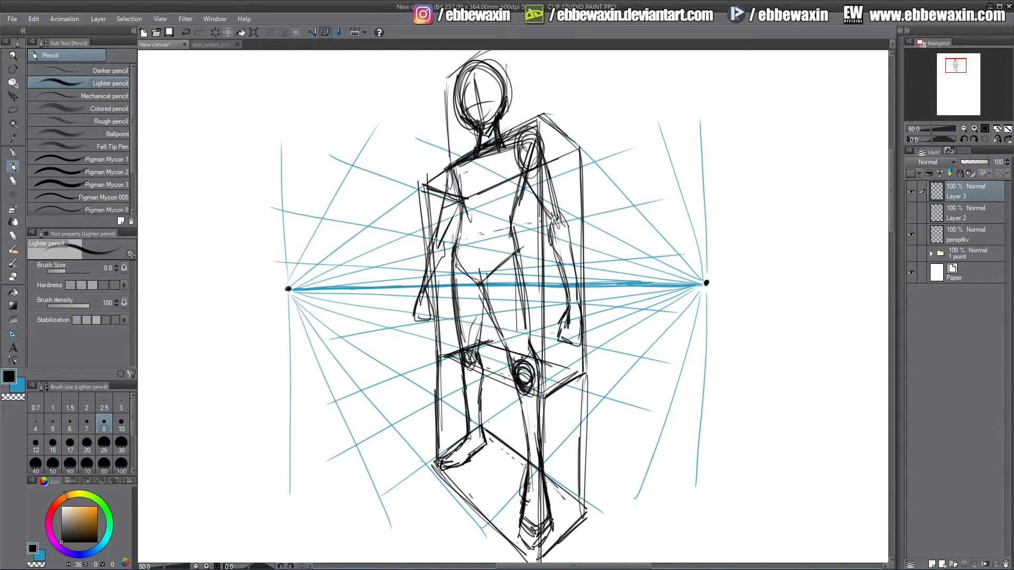
mouse_move(505, 53)
mouse_down()
mouse_move(508, 128)
mouse_move(547, 95)
mouse_move(539, 120)
mouse_up()
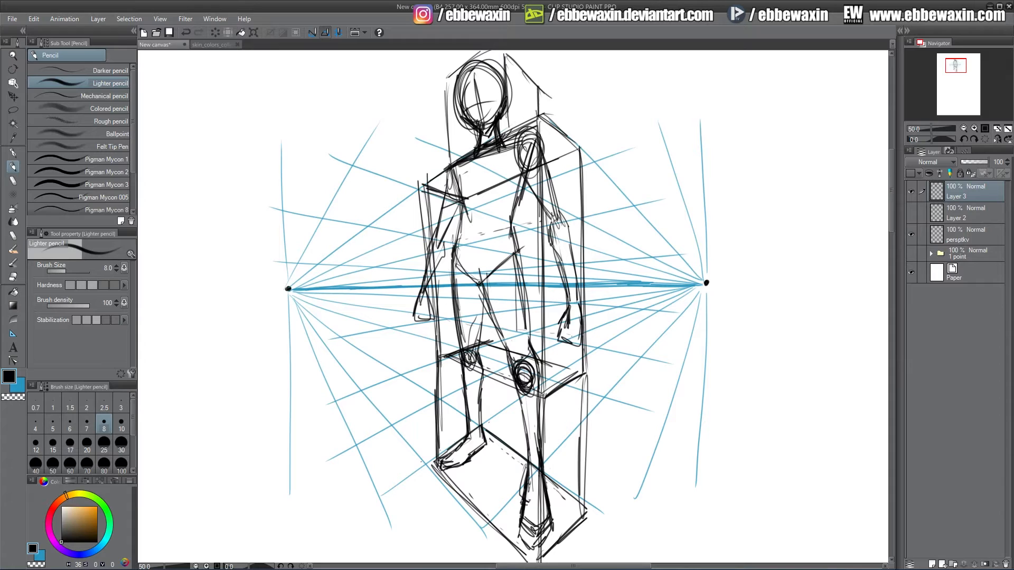
drag(536, 79, 532, 114)
drag(532, 79, 530, 101)
drag(449, 69, 450, 165)
drag(448, 93, 449, 140)
drag(443, 94, 480, 53)
drag(955, 66, 955, 65)
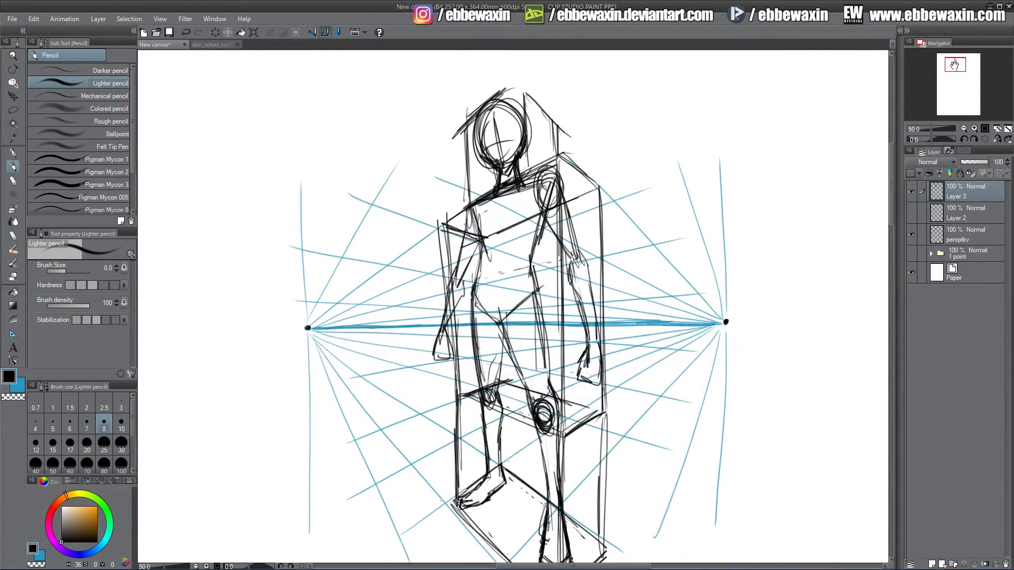
mouse_move(457, 126)
mouse_down()
mouse_move(514, 79)
mouse_move(501, 89)
mouse_up()
drag(523, 83, 524, 126)
drag(509, 79, 560, 122)
drag(558, 128, 560, 153)
drag(956, 71, 956, 71)
Sketch a flat front-view box figure beside the drawing: a head square above two stacked rectangles.
mouse_move(757, 221)
mouse_down()
mouse_move(758, 270)
mouse_move(797, 277)
mouse_up()
drag(735, 275, 826, 274)
mouse_move(732, 273)
mouse_down()
mouse_move(811, 346)
mouse_move(826, 344)
mouse_up()
drag(821, 266, 822, 351)
drag(738, 350, 824, 342)
mouse_move(732, 279)
mouse_down()
mouse_move(733, 300)
mouse_move(823, 359)
mouse_up()
drag(819, 274, 816, 369)
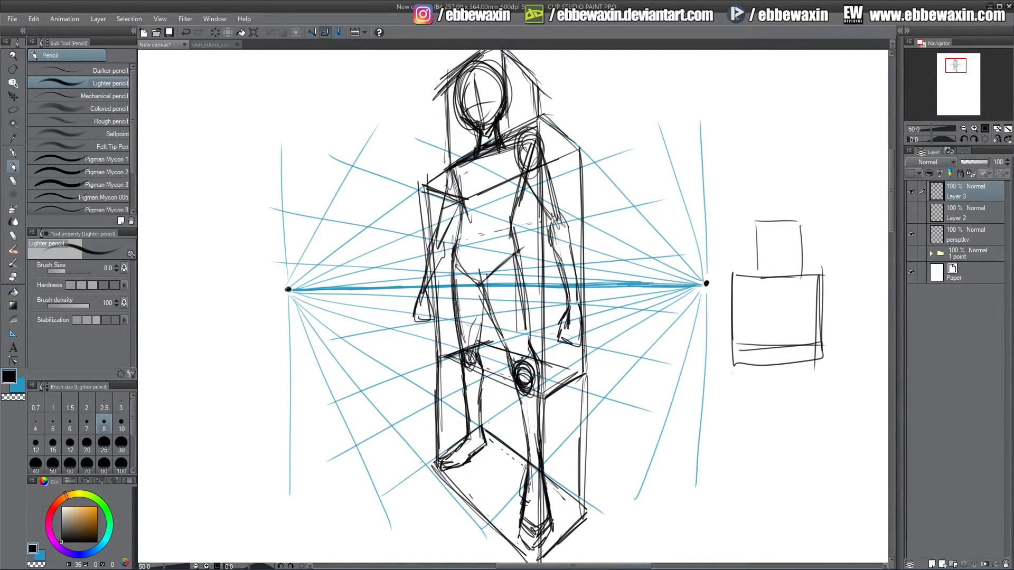
mouse_move(734, 364)
mouse_down()
mouse_move(735, 463)
mouse_move(818, 366)
mouse_up()
drag(820, 359, 822, 464)
drag(738, 457, 827, 452)
drag(824, 370, 827, 459)
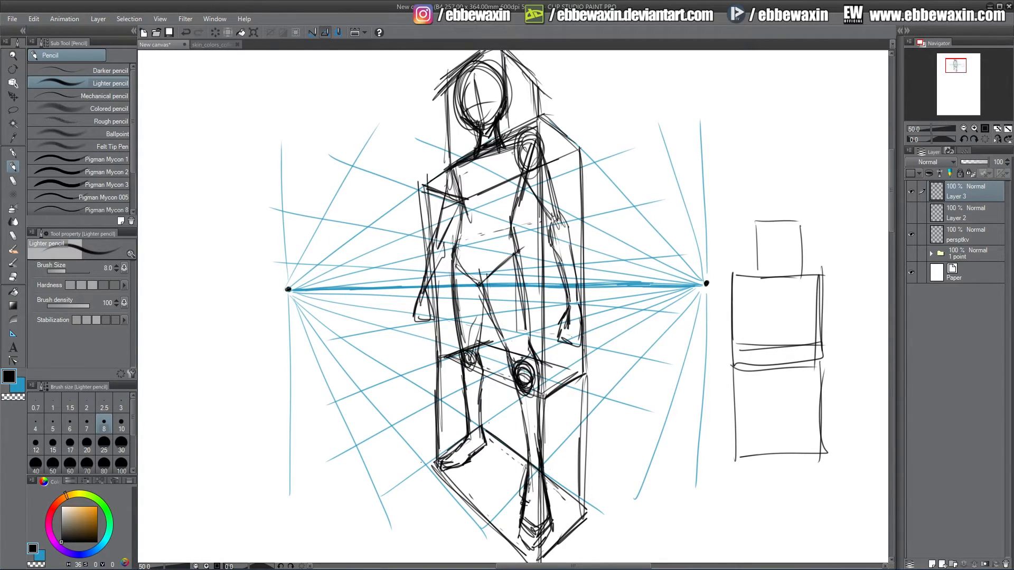
Hatch the right face of the enclosing box and add a hip-level line across its front.
drag(505, 61, 529, 108)
drag(556, 138, 543, 152)
mouse_move(569, 140)
mouse_down()
mouse_move(550, 158)
mouse_move(548, 181)
mouse_up()
mouse_move(578, 173)
mouse_down()
mouse_move(551, 194)
mouse_move(551, 208)
mouse_up()
mouse_move(562, 209)
mouse_down()
mouse_move(549, 221)
mouse_move(549, 257)
mouse_up()
mouse_move(573, 248)
mouse_down()
mouse_move(549, 274)
mouse_move(551, 321)
mouse_up()
mouse_move(576, 307)
mouse_down()
mouse_move(551, 340)
mouse_move(548, 368)
mouse_up()
mouse_move(565, 370)
mouse_down()
mouse_move(548, 388)
mouse_move(546, 422)
mouse_up()
mouse_move(573, 399)
mouse_down()
mouse_move(549, 438)
mouse_move(553, 462)
mouse_up()
drag(562, 508, 554, 522)
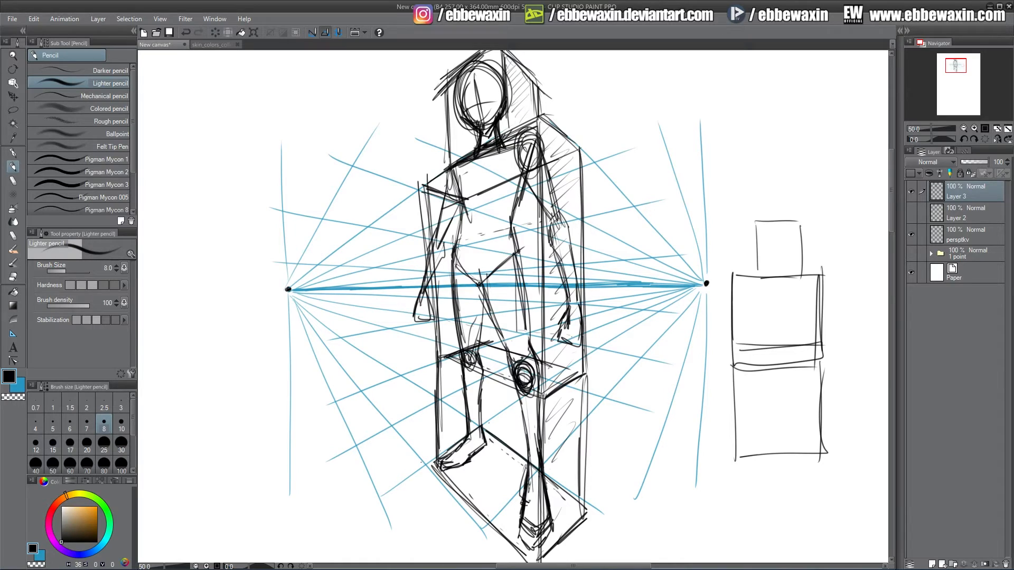
drag(437, 275, 532, 256)
mouse_move(435, 273)
mouse_down()
mouse_move(536, 255)
mouse_move(478, 267)
mouse_up()
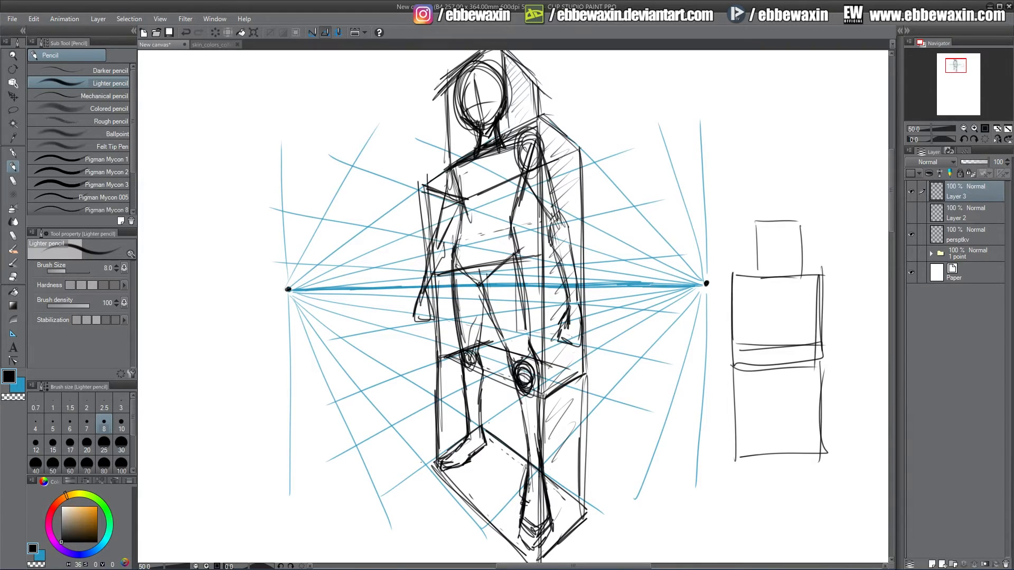
Draw a head circle, chest, pelvis and leg lines inside the front-view box figure.
drag(771, 237, 770, 242)
drag(759, 284, 808, 291)
mouse_move(752, 288)
mouse_down()
mouse_move(759, 328)
mouse_move(753, 309)
mouse_up()
mouse_move(749, 300)
mouse_down()
mouse_move(757, 331)
mouse_move(800, 323)
mouse_up()
mouse_move(807, 286)
mouse_down()
mouse_move(805, 320)
mouse_move(773, 321)
mouse_up()
drag(807, 288, 767, 322)
drag(739, 288, 804, 286)
drag(744, 290, 757, 326)
drag(748, 324, 796, 321)
mouse_move(761, 324)
mouse_down()
mouse_move(757, 375)
mouse_move(799, 325)
mouse_up()
drag(799, 325, 797, 369)
mouse_move(796, 324)
mouse_down()
mouse_move(796, 374)
mouse_move(757, 422)
mouse_move(758, 448)
mouse_up()
drag(759, 371, 757, 448)
drag(771, 378, 763, 456)
drag(762, 447, 766, 430)
drag(784, 375, 791, 450)
drag(788, 374, 799, 437)
drag(798, 395, 799, 450)
Extend the front-view legs down into a foot box and mark the shoulders.
drag(750, 455, 752, 512)
drag(774, 459, 770, 518)
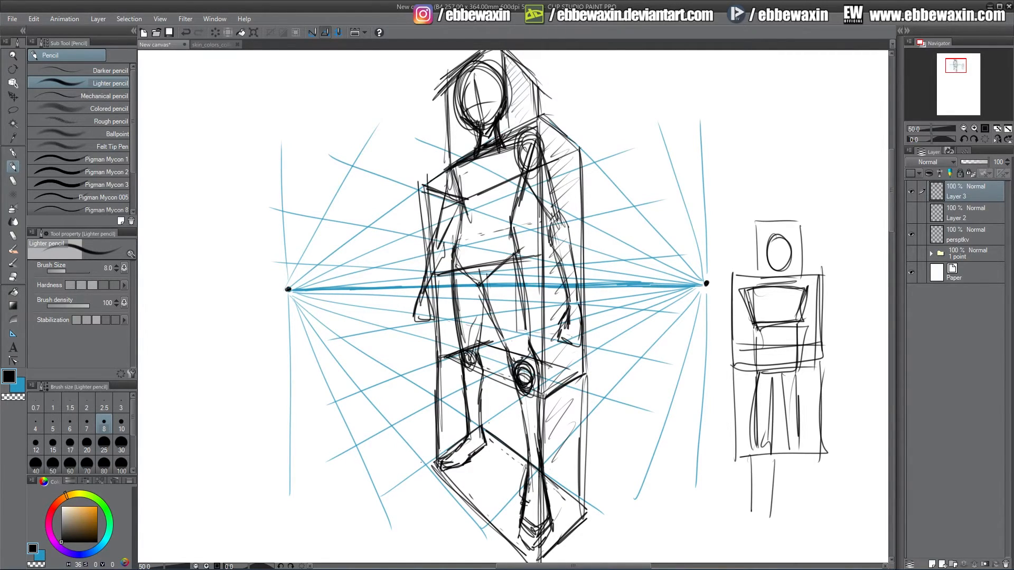
drag(738, 455, 739, 529)
drag(737, 527, 778, 530)
mouse_move(825, 453)
mouse_down()
mouse_move(825, 518)
mouse_move(740, 534)
mouse_up()
drag(740, 532, 805, 531)
drag(795, 450, 787, 508)
drag(801, 464, 794, 528)
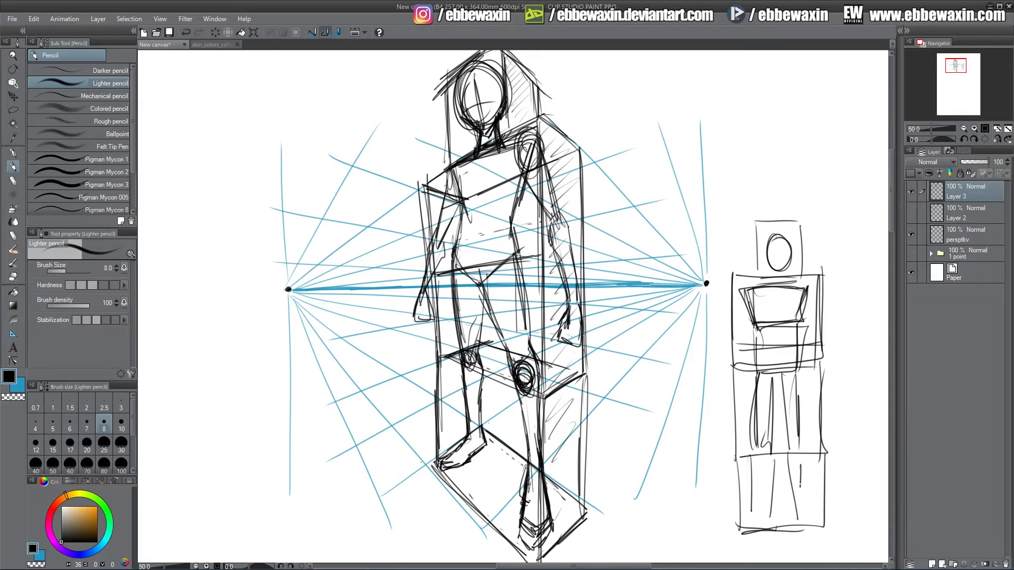
drag(749, 454, 765, 520)
mouse_move(769, 515)
mouse_down()
mouse_move(756, 521)
mouse_move(763, 532)
mouse_up()
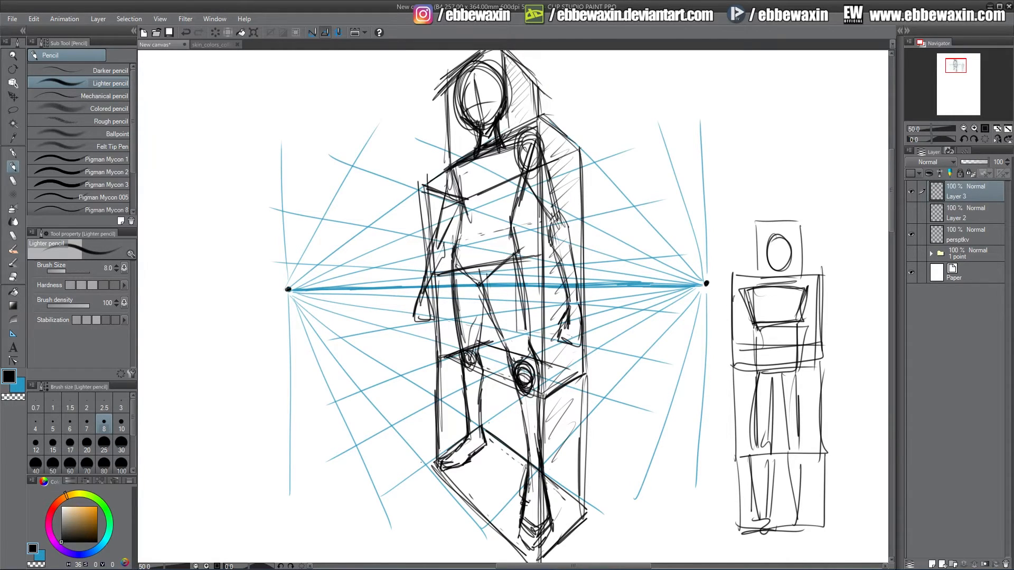
drag(743, 296, 741, 296)
mouse_move(812, 294)
mouse_down()
mouse_move(807, 309)
mouse_move(815, 295)
mouse_up()
Draw small boxes on both vanishing points on the horizon.
drag(288, 275, 290, 303)
mouse_move(291, 262)
mouse_down()
mouse_move(293, 304)
mouse_move(311, 263)
mouse_move(310, 301)
mouse_up()
mouse_move(310, 270)
mouse_down()
mouse_move(312, 303)
mouse_move(302, 302)
mouse_move(303, 264)
mouse_up()
drag(294, 268, 309, 265)
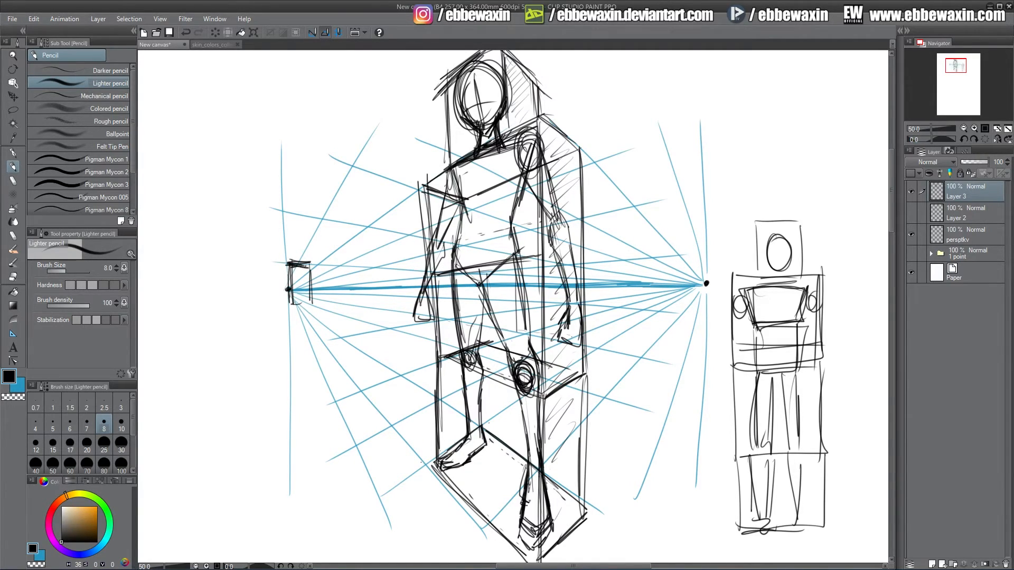
drag(290, 303, 311, 300)
mouse_move(690, 266)
mouse_down()
mouse_move(691, 299)
mouse_move(714, 263)
mouse_move(714, 305)
mouse_up()
drag(691, 302, 716, 299)
drag(714, 263, 715, 299)
drag(690, 263, 711, 261)
Connect the left vanishing-point box to the figure with a long arm-like box.
mouse_move(336, 242)
mouse_down()
mouse_move(315, 258)
mouse_move(405, 169)
mouse_up()
drag(309, 261, 433, 155)
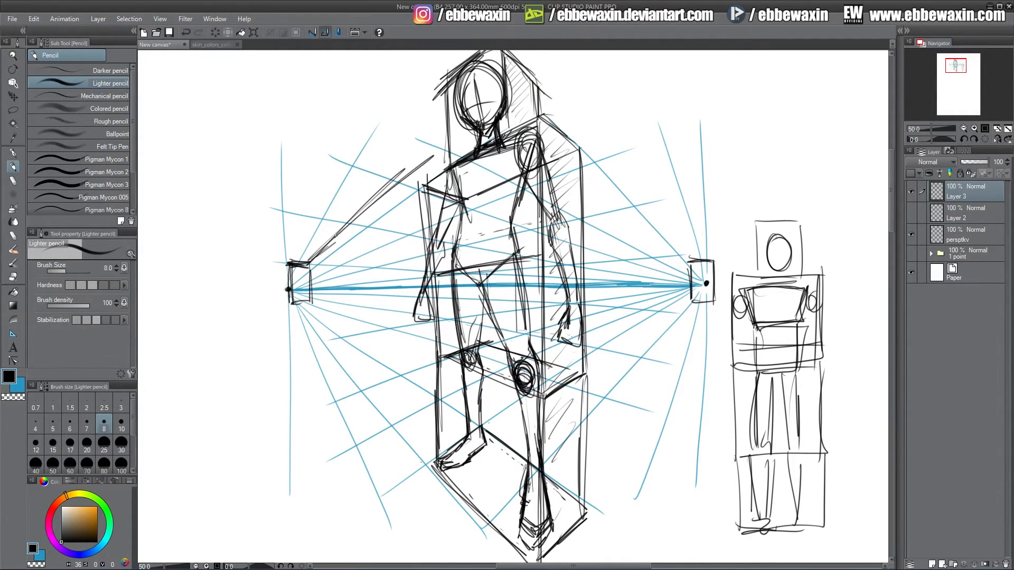
mouse_move(336, 235)
mouse_down()
mouse_move(380, 195)
mouse_move(416, 211)
mouse_move(413, 300)
mouse_up()
mouse_move(418, 164)
mouse_down()
mouse_move(417, 315)
mouse_move(411, 305)
mouse_up()
drag(412, 170, 411, 325)
drag(312, 305, 420, 336)
drag(416, 216, 417, 336)
mouse_move(408, 164)
mouse_down()
mouse_move(415, 337)
mouse_move(425, 169)
mouse_move(451, 161)
mouse_up()
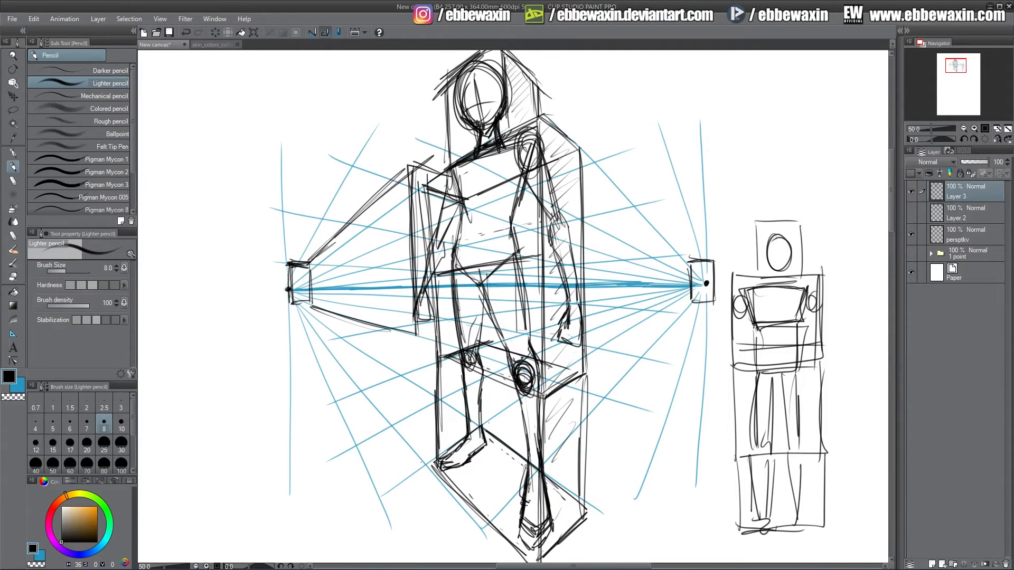
Connect the right vanishing-point box to the figure with lines and refine that box.
drag(553, 210, 659, 257)
drag(573, 224, 686, 266)
drag(561, 218, 680, 263)
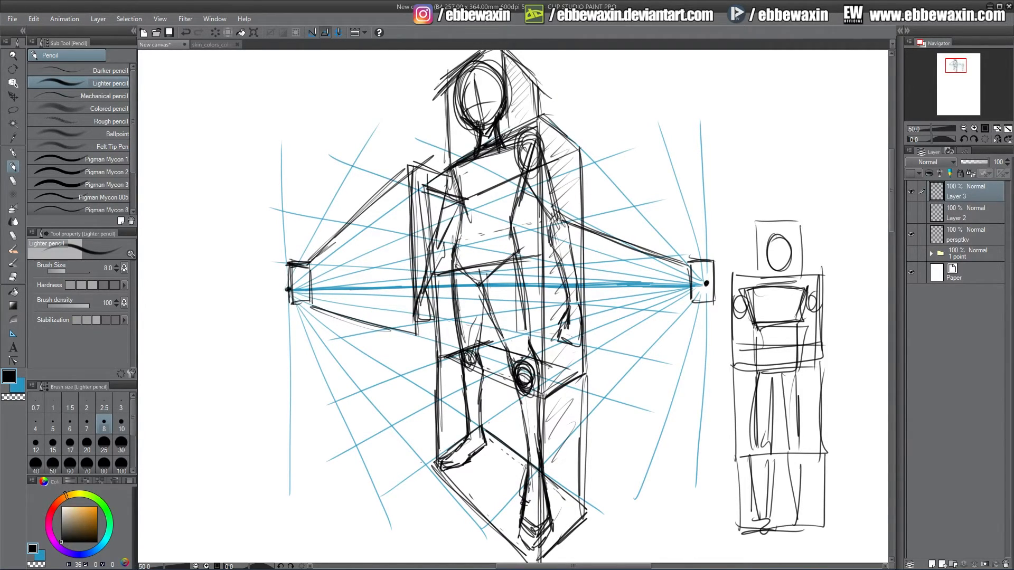
drag(412, 337, 437, 334)
drag(578, 309, 686, 291)
mouse_move(609, 306)
mouse_down()
mouse_move(691, 290)
mouse_move(634, 298)
mouse_up()
mouse_move(689, 260)
mouse_down()
mouse_move(688, 296)
mouse_move(714, 261)
mouse_move(703, 264)
mouse_up()
drag(713, 262, 713, 295)
drag(690, 293, 710, 293)
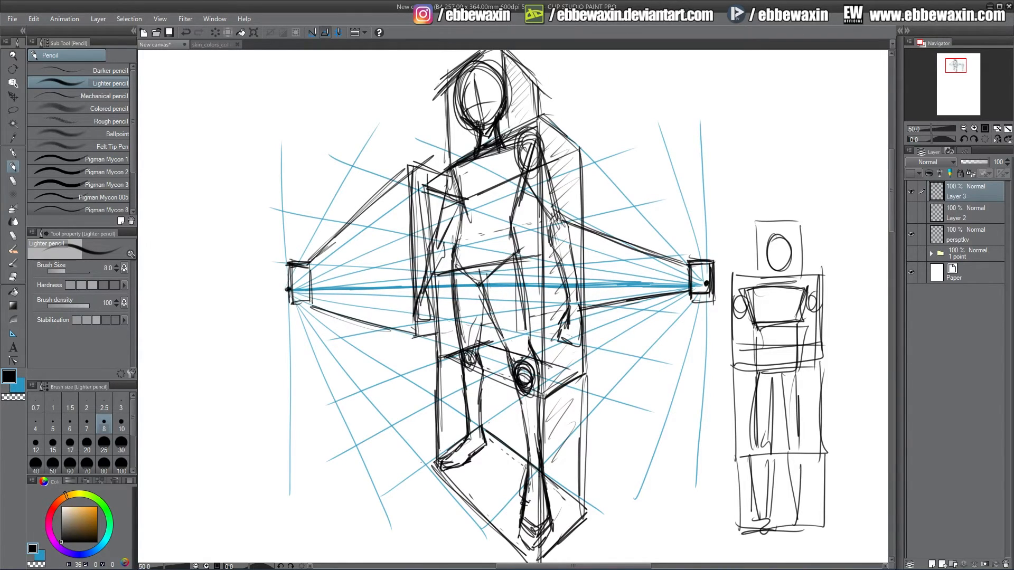
key(e)
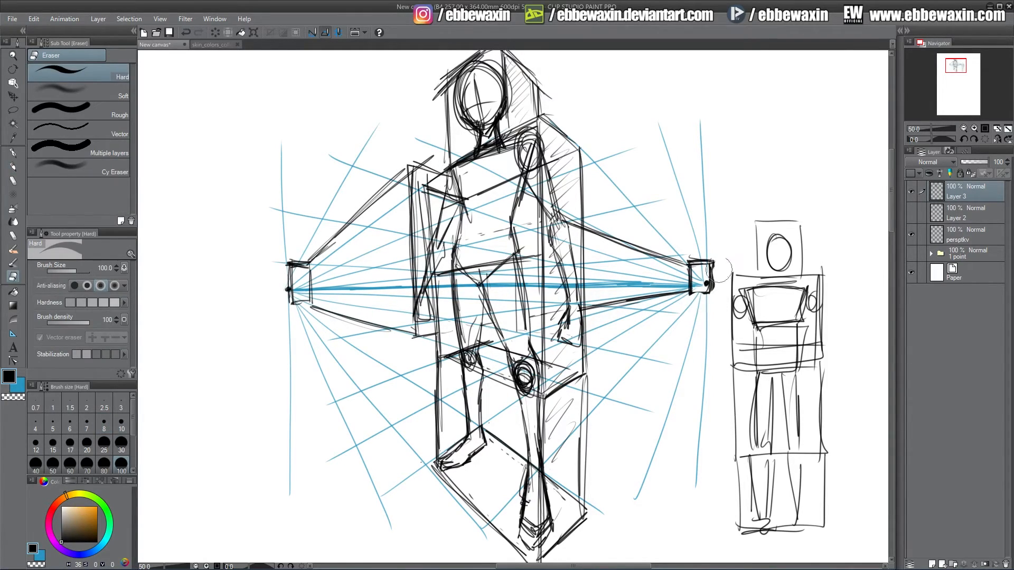
click(13, 153)
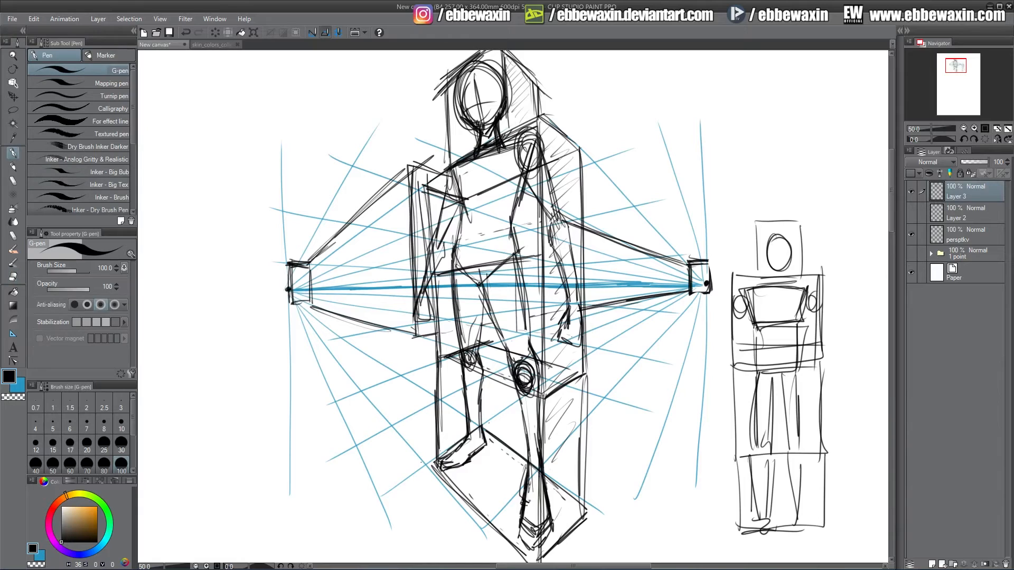
click(14, 168)
Draw curved vertical guide lines rising and falling from both vanishing-point boxes.
drag(709, 261, 710, 292)
mouse_move(703, 245)
mouse_down()
mouse_move(710, 267)
mouse_move(680, 114)
mouse_up()
mouse_move(680, 115)
mouse_down()
mouse_move(710, 259)
mouse_move(678, 105)
mouse_up()
drag(678, 104, 708, 237)
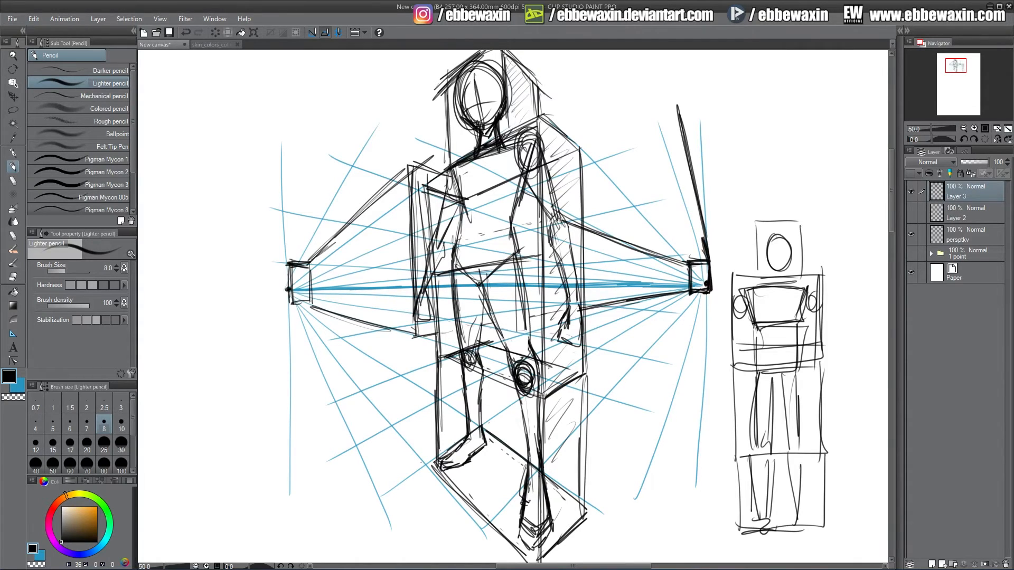
mouse_move(288, 268)
mouse_down()
mouse_move(347, 104)
mouse_move(284, 269)
mouse_up()
drag(286, 254, 350, 95)
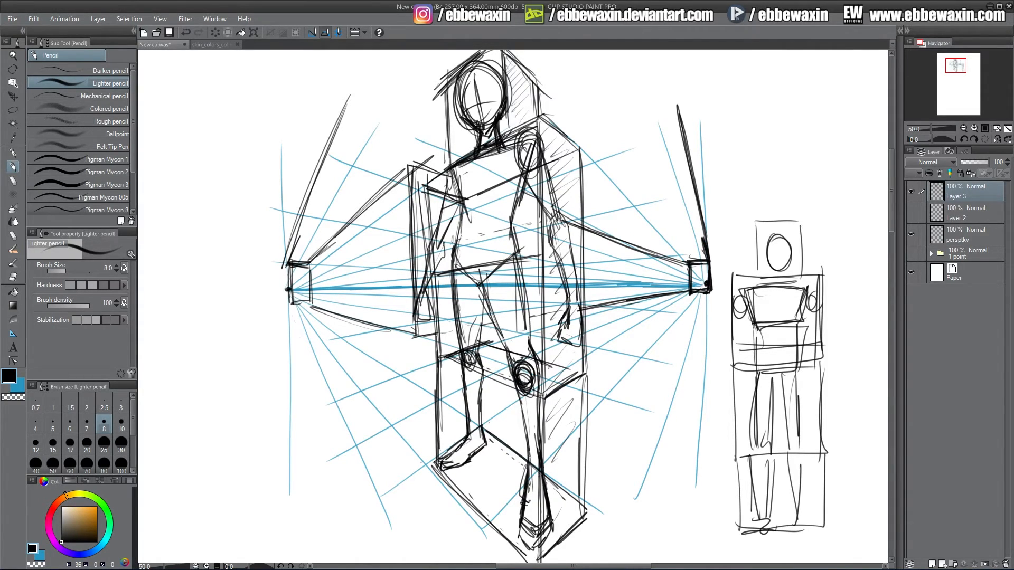
drag(293, 301, 319, 448)
mouse_move(309, 303)
mouse_down()
mouse_move(327, 315)
mouse_move(312, 303)
mouse_up()
drag(309, 267, 311, 309)
mouse_move(293, 307)
mouse_down()
mouse_move(309, 305)
mouse_move(297, 337)
mouse_move(310, 424)
mouse_up()
drag(295, 319, 323, 493)
drag(303, 364, 340, 553)
drag(708, 300, 670, 437)
drag(706, 294, 651, 494)
drag(696, 347, 630, 549)
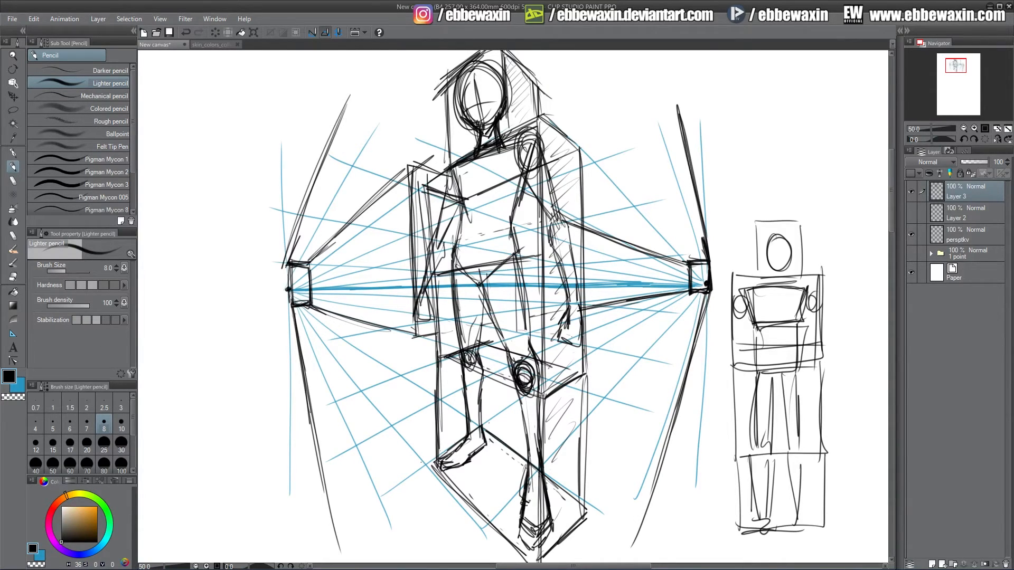
Hide the perspective guide layer and touch up the box edges at hip and shoulder.
click(911, 234)
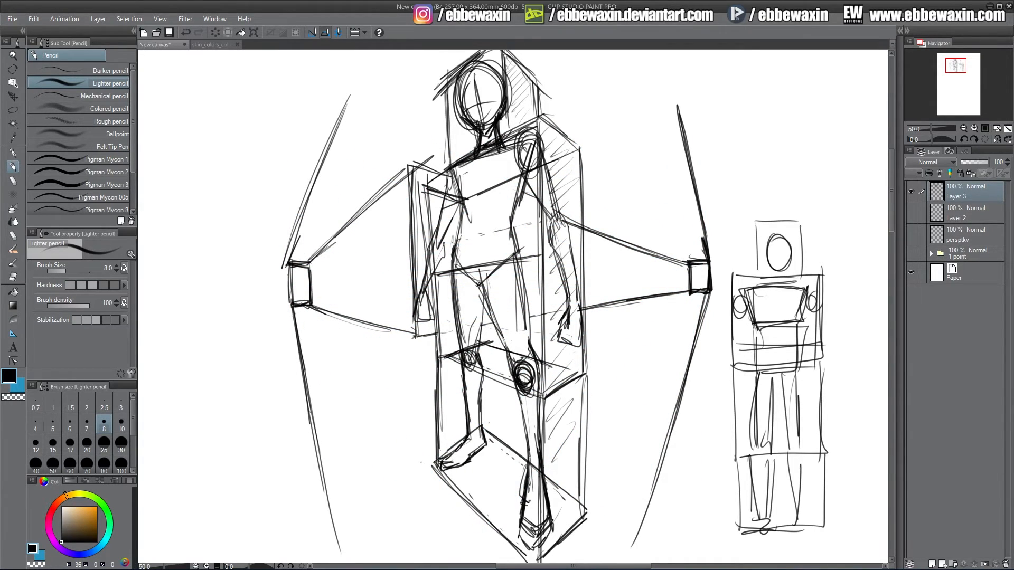
drag(414, 338, 453, 331)
mouse_move(539, 211)
mouse_down()
mouse_move(520, 202)
mouse_move(552, 213)
mouse_up()
drag(413, 164, 445, 173)
drag(414, 166, 415, 185)
Draw a small square panel near the left arm, show the guides again, and cross it diagonally.
mouse_move(349, 280)
mouse_down()
mouse_move(355, 244)
mouse_move(373, 281)
mouse_up()
drag(373, 233, 375, 281)
drag(346, 253, 374, 231)
mouse_move(350, 252)
mouse_down()
mouse_move(351, 283)
mouse_move(373, 230)
mouse_move(349, 275)
mouse_up()
click(912, 234)
drag(349, 280, 373, 276)
mouse_move(373, 235)
mouse_down()
mouse_move(375, 278)
mouse_move(347, 282)
mouse_up()
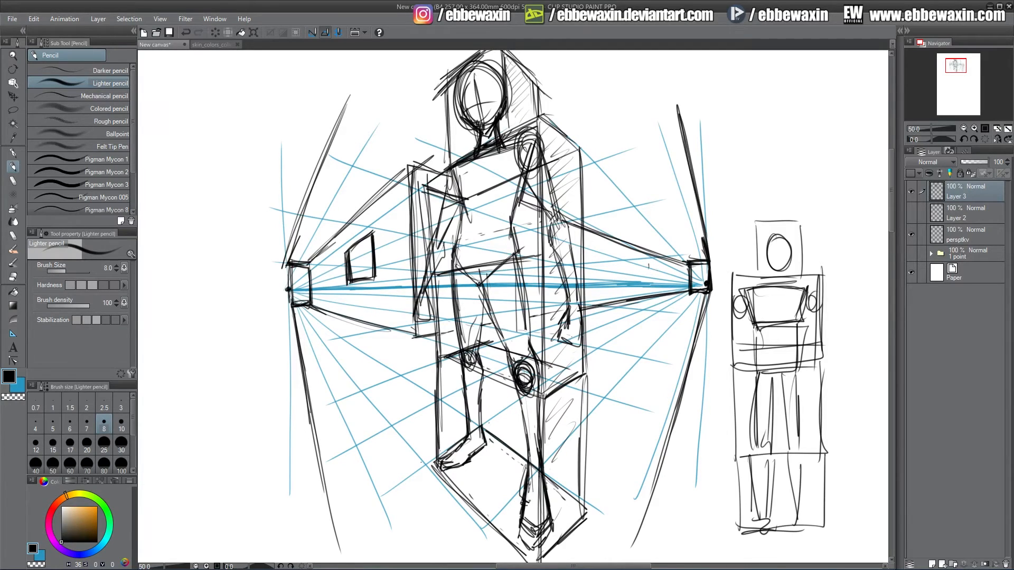
Draw two small square panels along the box beside the figure's right arm, toggling the perspective guide layer.
drag(648, 280, 647, 263)
drag(646, 262, 659, 262)
drag(658, 262, 659, 284)
drag(647, 282, 659, 280)
mouse_move(648, 279)
mouse_down()
mouse_move(647, 263)
mouse_move(650, 285)
mouse_up()
drag(648, 284, 660, 281)
drag(604, 252, 605, 284)
mouse_move(602, 254)
mouse_down()
mouse_move(620, 254)
mouse_move(620, 283)
mouse_move(659, 282)
mouse_move(618, 280)
mouse_up()
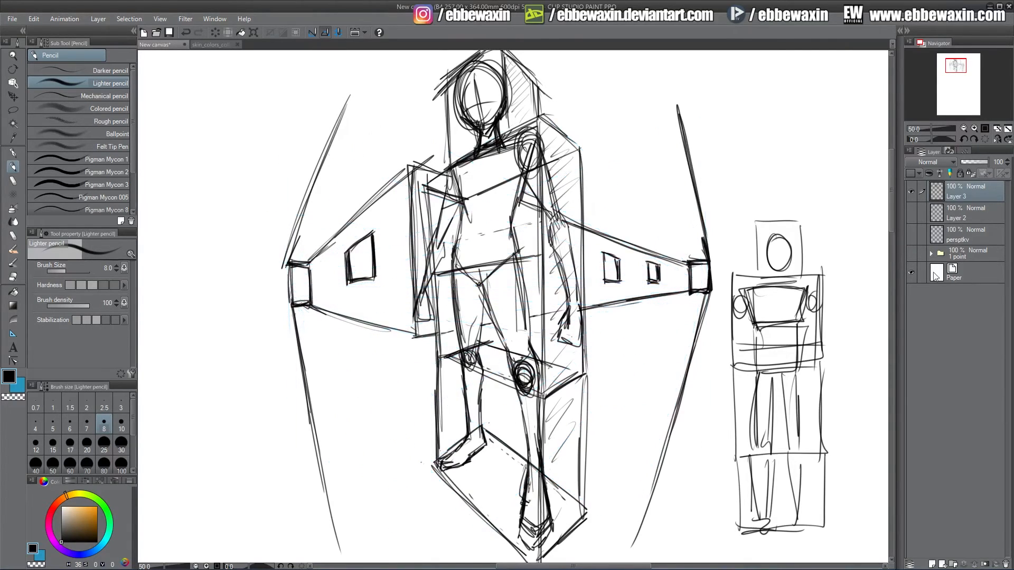
click(911, 234)
click(911, 235)
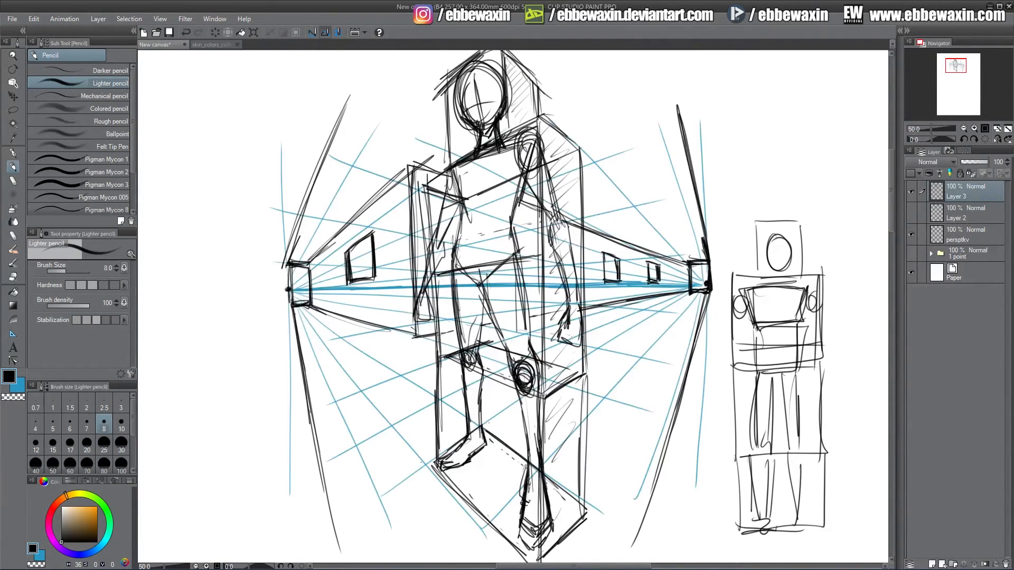
Sketch floor lines around the base of the figure's box and hatch the ground beneath it.
drag(954, 71, 955, 73)
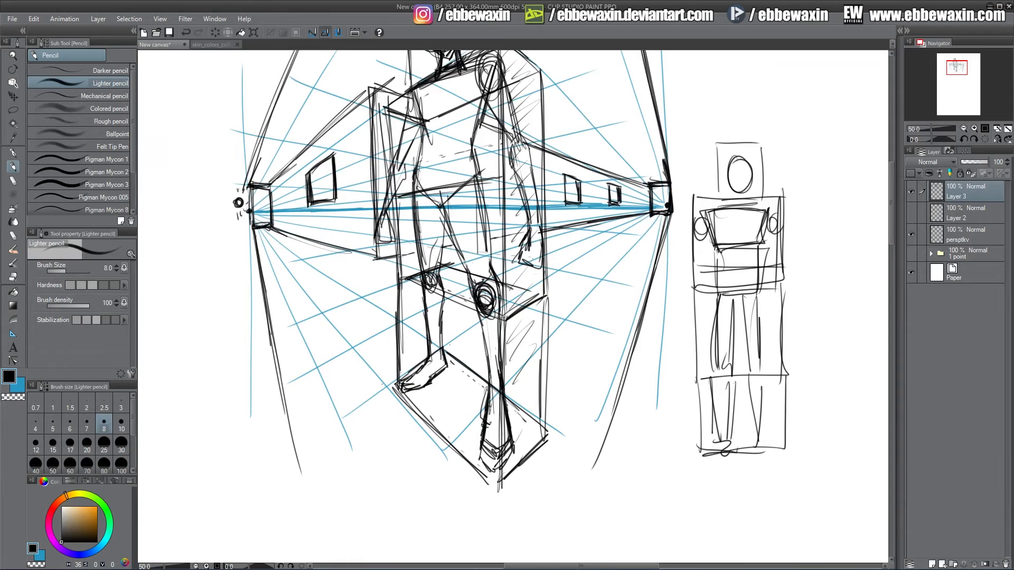
drag(287, 250, 331, 289)
drag(282, 218, 354, 233)
drag(404, 395, 476, 484)
drag(420, 418, 504, 509)
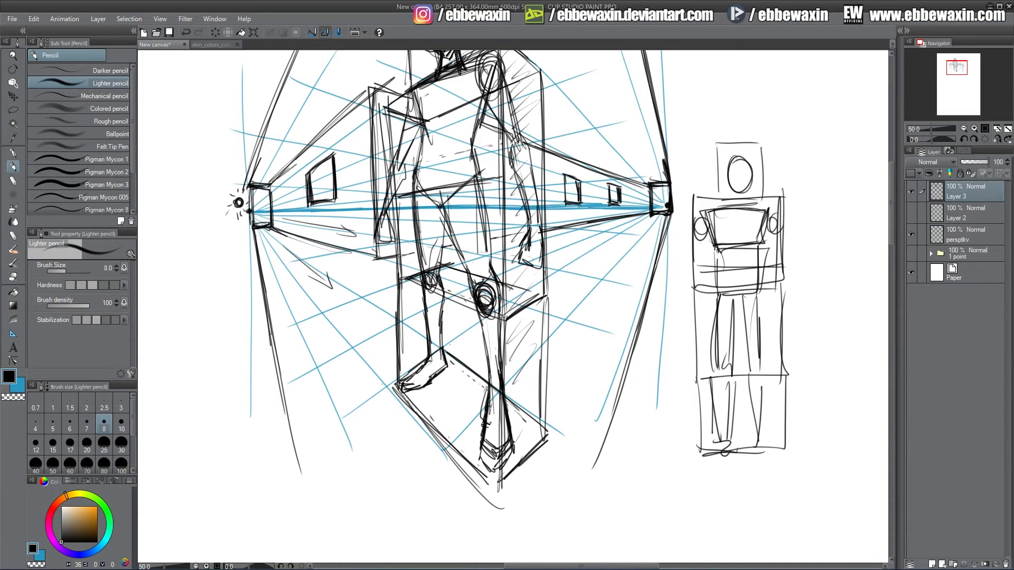
mouse_move(446, 363)
mouse_down()
mouse_move(576, 470)
mouse_move(580, 493)
mouse_up()
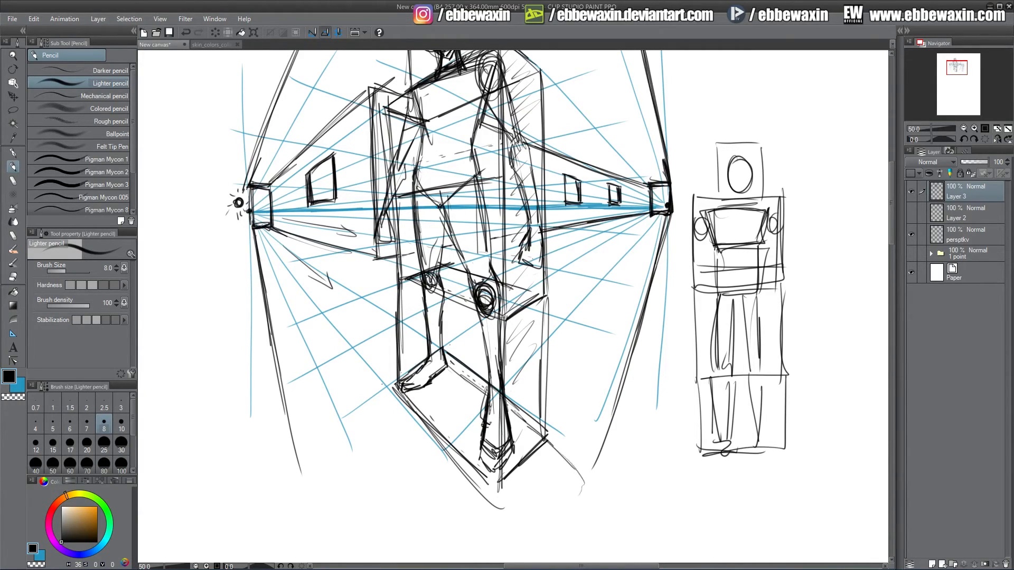
drag(419, 387, 416, 400)
drag(437, 371, 430, 381)
mouse_move(446, 371)
mouse_down()
mouse_move(420, 409)
mouse_move(460, 381)
mouse_move(482, 395)
mouse_move(463, 448)
mouse_up()
drag(481, 437, 474, 465)
drag(532, 436, 504, 471)
mouse_move(539, 450)
mouse_down()
mouse_move(511, 502)
mouse_move(567, 494)
mouse_move(581, 513)
mouse_up()
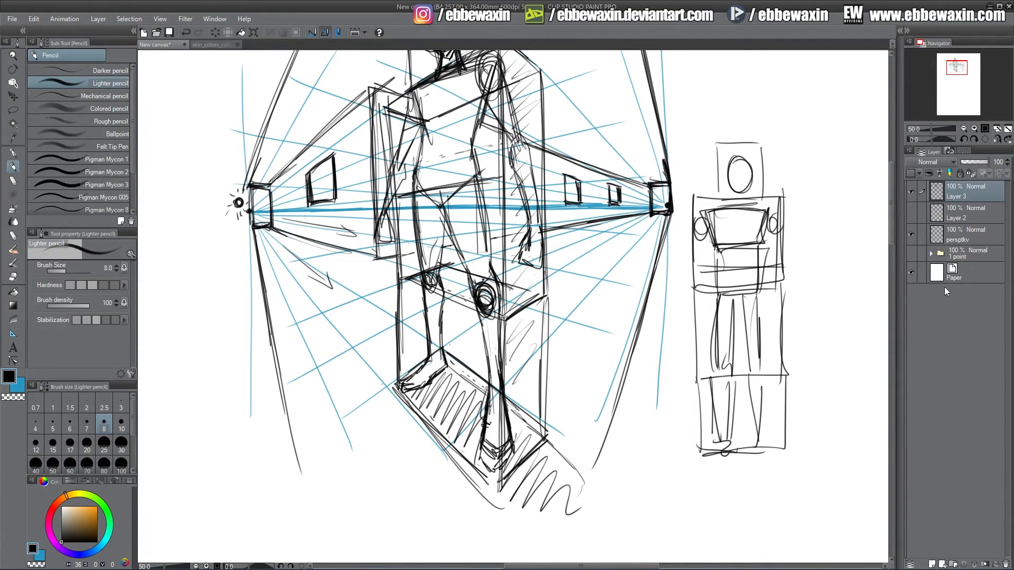
Draw a small box on the floor left of the figure, erase stray lines, and hatch its cast shadow.
mouse_move(320, 309)
mouse_down()
mouse_move(344, 333)
mouse_move(320, 289)
mouse_move(320, 310)
mouse_move(343, 333)
mouse_move(342, 302)
mouse_move(344, 333)
mouse_move(321, 291)
mouse_move(341, 302)
mouse_move(319, 290)
mouse_move(362, 277)
mouse_move(378, 291)
mouse_move(379, 316)
mouse_up()
mouse_move(319, 288)
mouse_down()
mouse_move(355, 276)
mouse_move(331, 299)
mouse_move(375, 292)
mouse_up()
key(e)
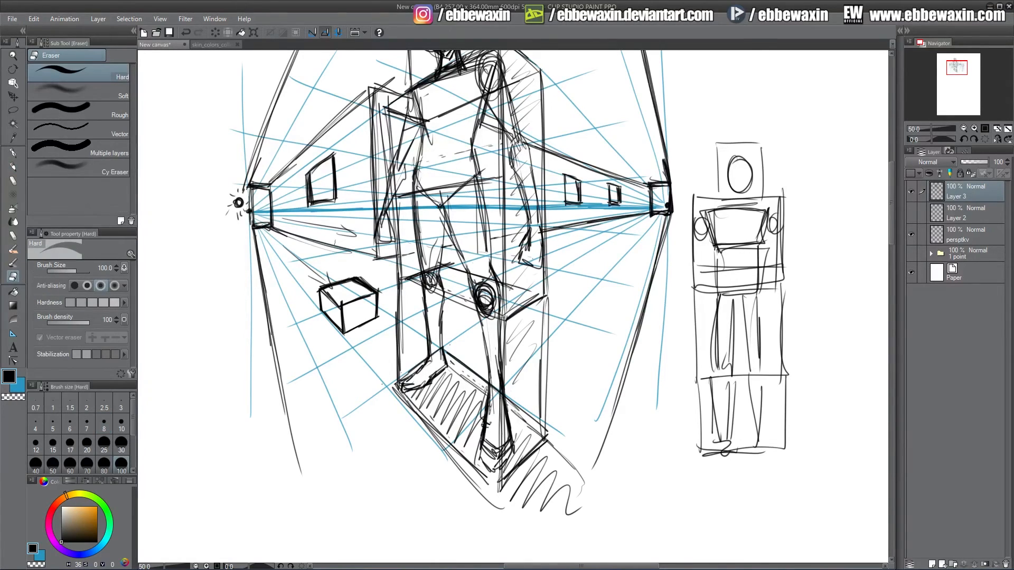
click(121, 447)
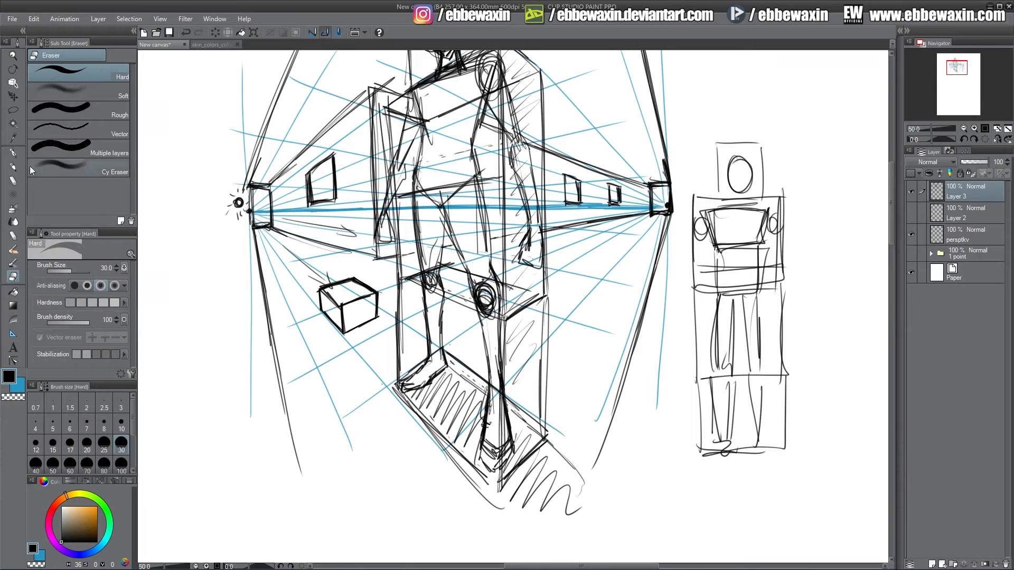
key(p)
mouse_move(343, 312)
mouse_down()
mouse_move(352, 304)
mouse_move(364, 317)
mouse_move(375, 297)
mouse_move(361, 324)
mouse_move(338, 321)
mouse_move(375, 319)
mouse_move(392, 337)
mouse_up()
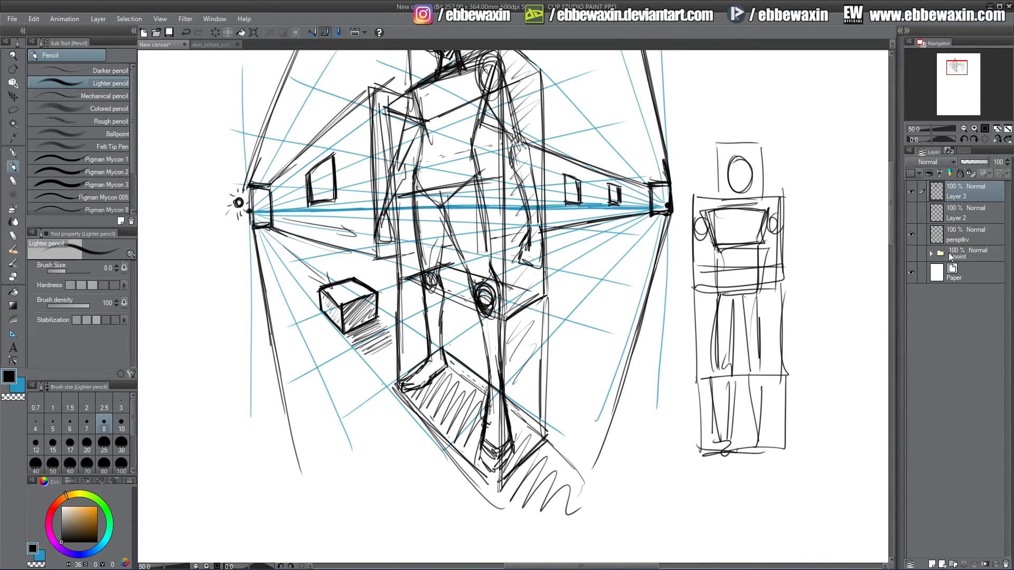
Draw arrows pointing outward from the left vanishing point and right of the reference figure, then hide the guides.
click(911, 234)
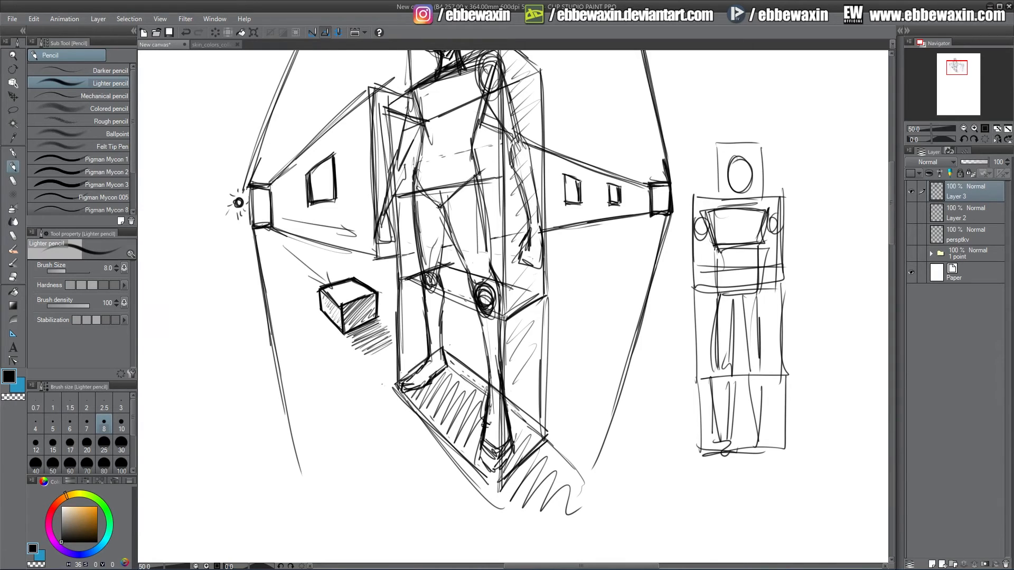
drag(954, 75, 954, 74)
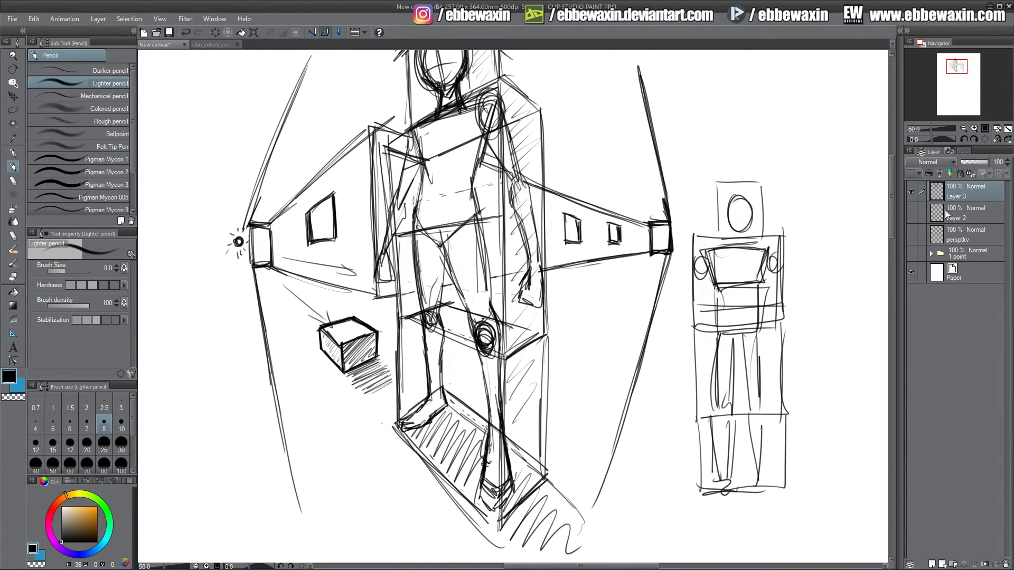
click(911, 235)
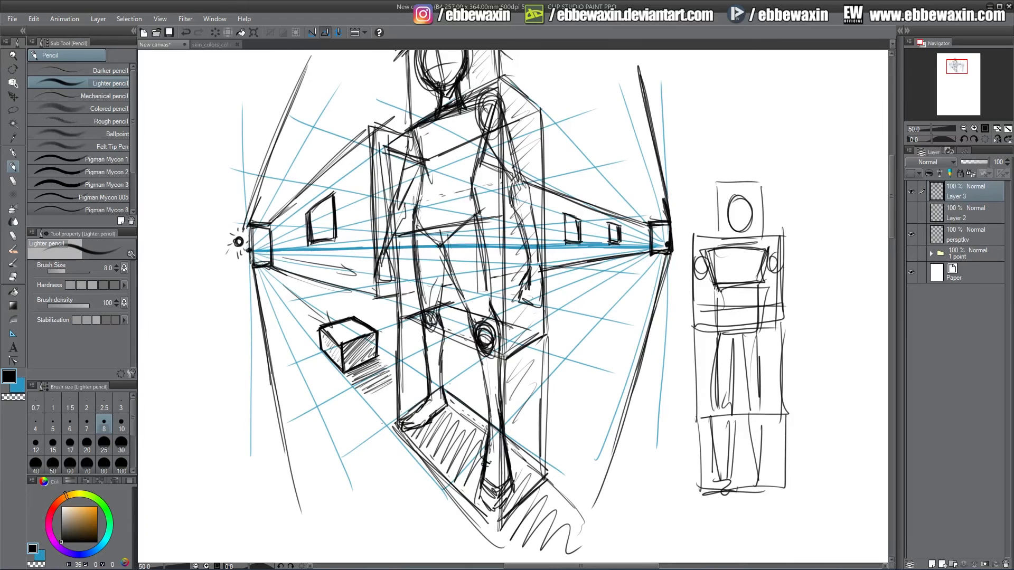
drag(956, 73, 956, 69)
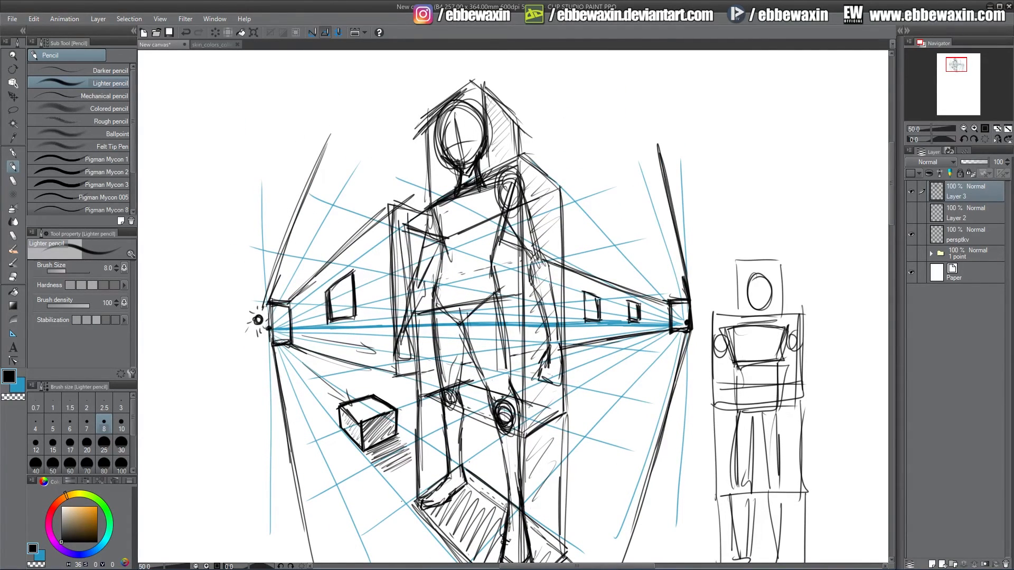
drag(957, 65, 956, 65)
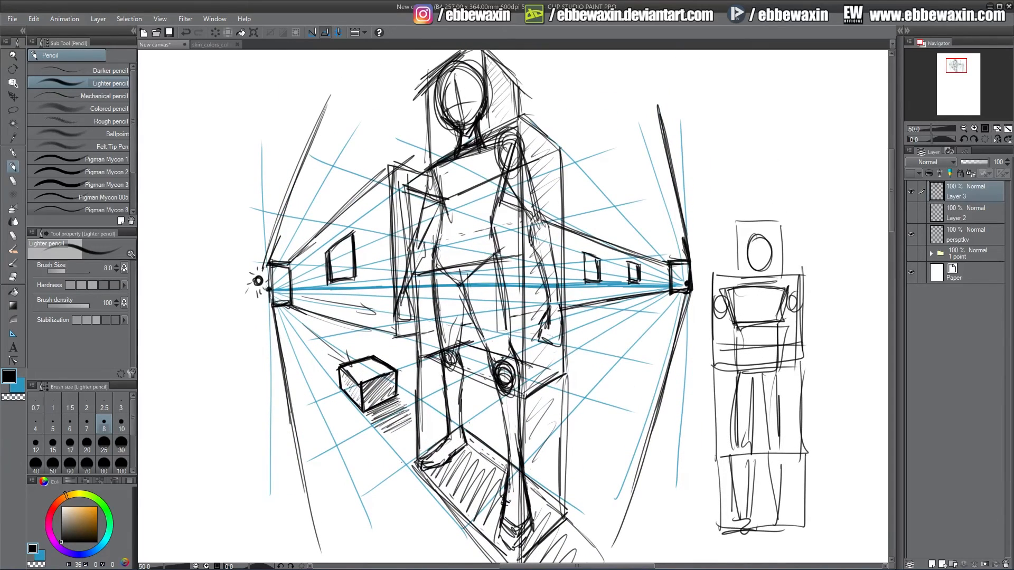
mouse_move(257, 294)
mouse_down()
mouse_move(161, 295)
mouse_move(156, 287)
mouse_move(164, 298)
mouse_up()
drag(793, 269, 830, 261)
drag(830, 254, 834, 258)
click(912, 235)
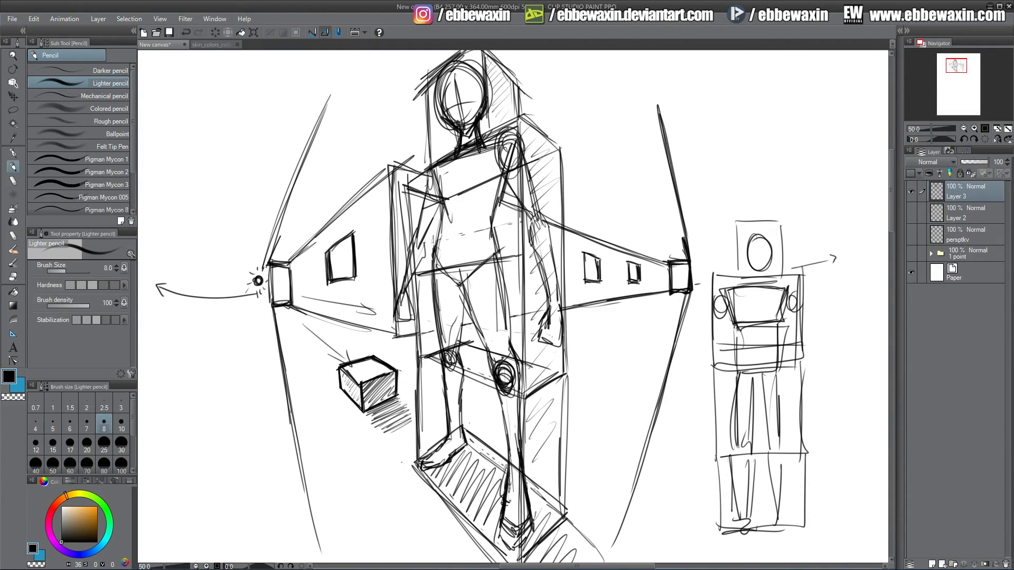
Add small detail marks inside both vanishing-point boxes and touch up strokes on the figure's body.
drag(276, 270, 281, 280)
drag(283, 270, 285, 280)
mouse_move(688, 267)
mouse_down()
mouse_move(672, 283)
mouse_move(678, 268)
mouse_move(682, 285)
mouse_up()
drag(275, 291, 281, 300)
drag(468, 381, 470, 426)
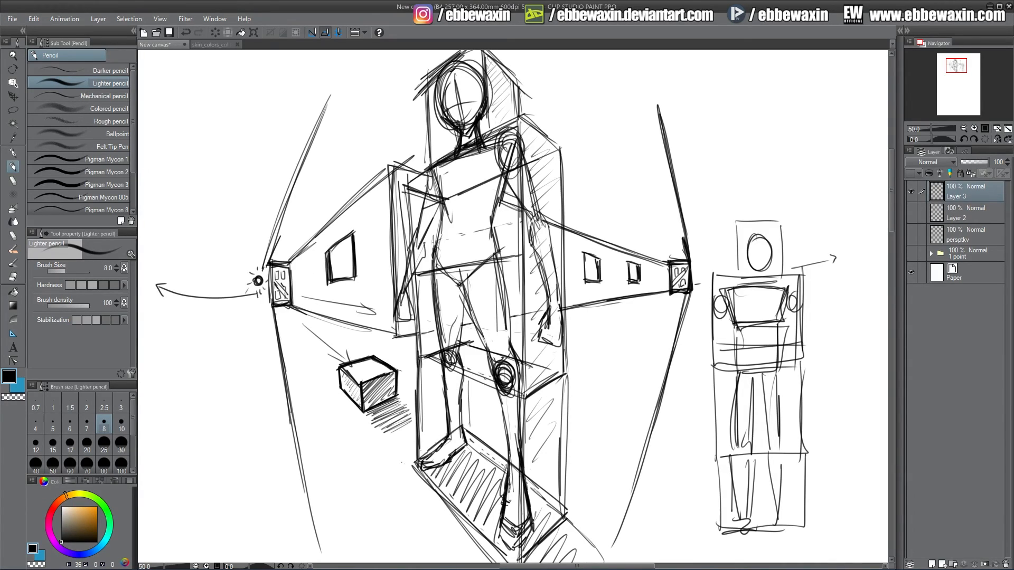
drag(467, 319, 466, 338)
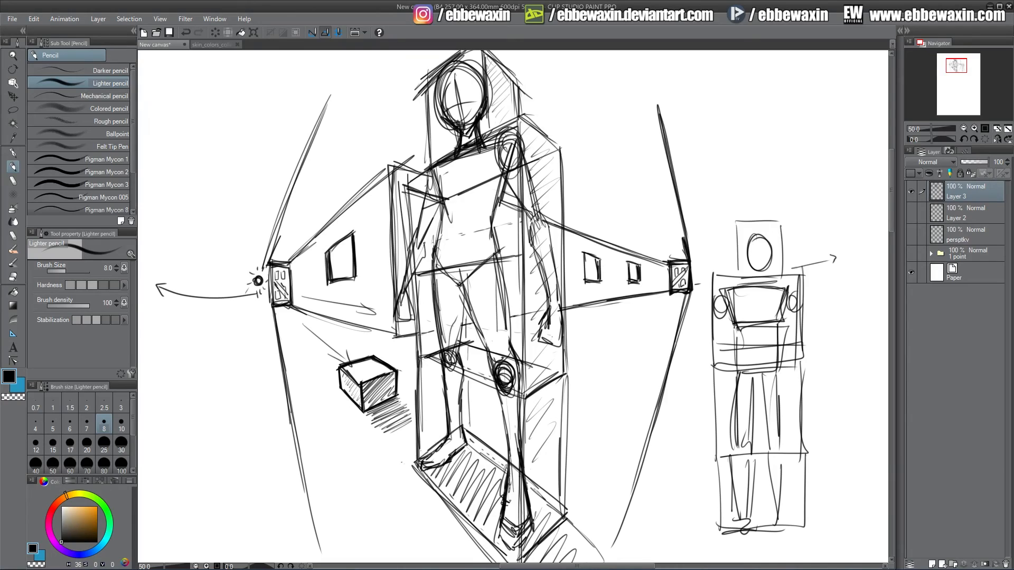